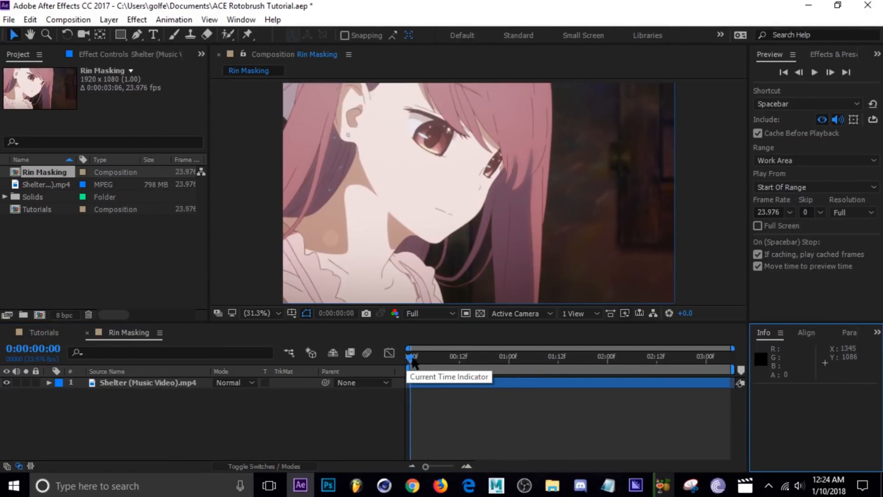
Examine the loose hair strands below the girl's chin at the start and around 0:00:01:15 of the clip.
left_click_drag(412, 361, 407, 366)
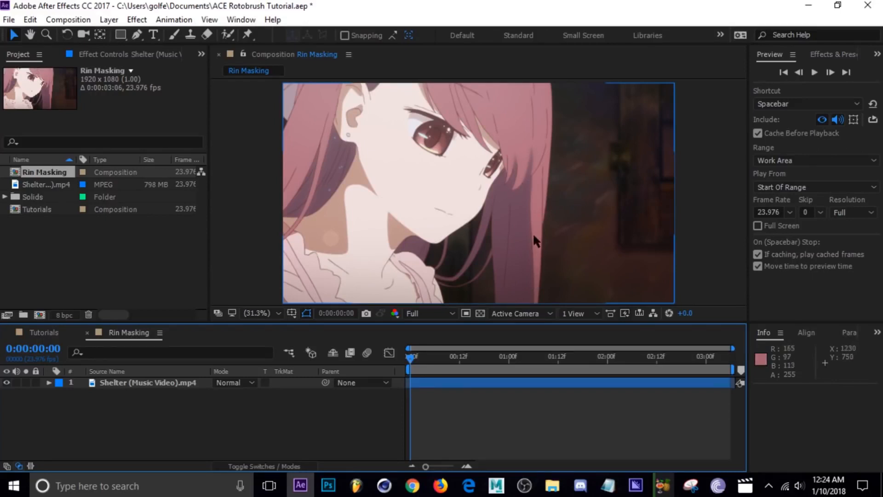
scroll(472, 255, "up", 1)
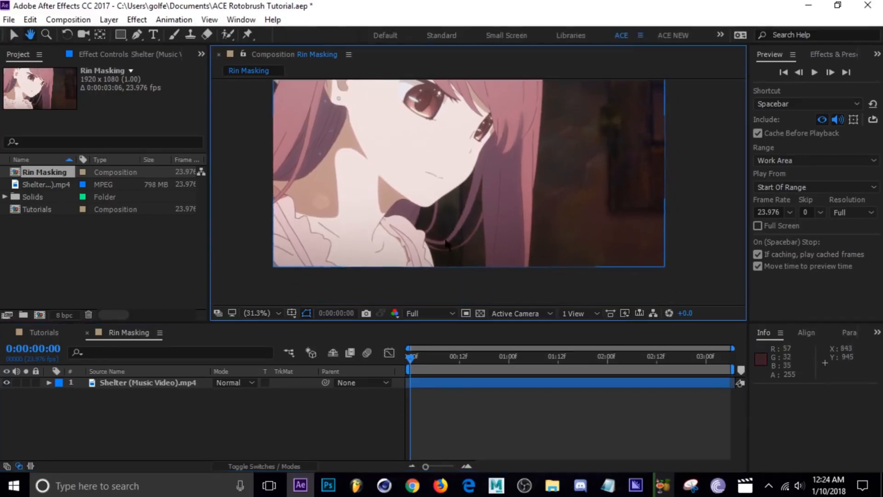
scroll(470, 251, "up", 3)
scroll(456, 242, "down", 2)
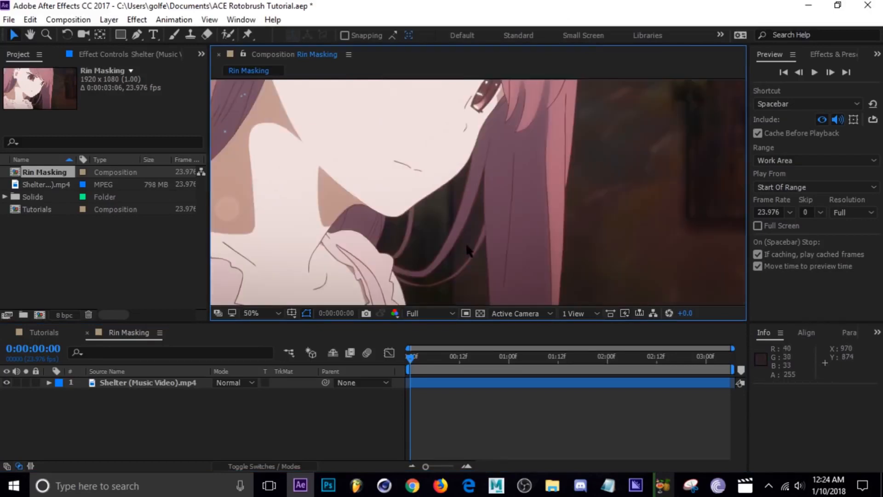
scroll(452, 246, "up", 2)
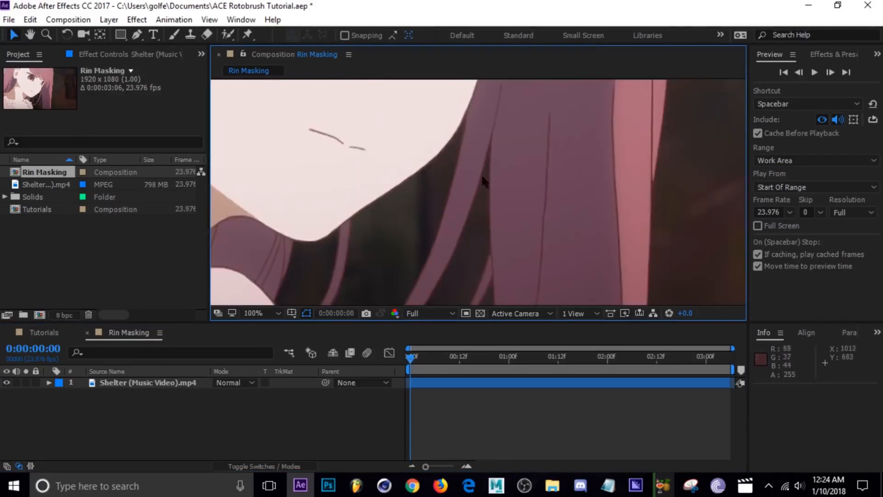
left_click_drag(457, 250, 504, 152)
left_click_drag(450, 252, 583, 130)
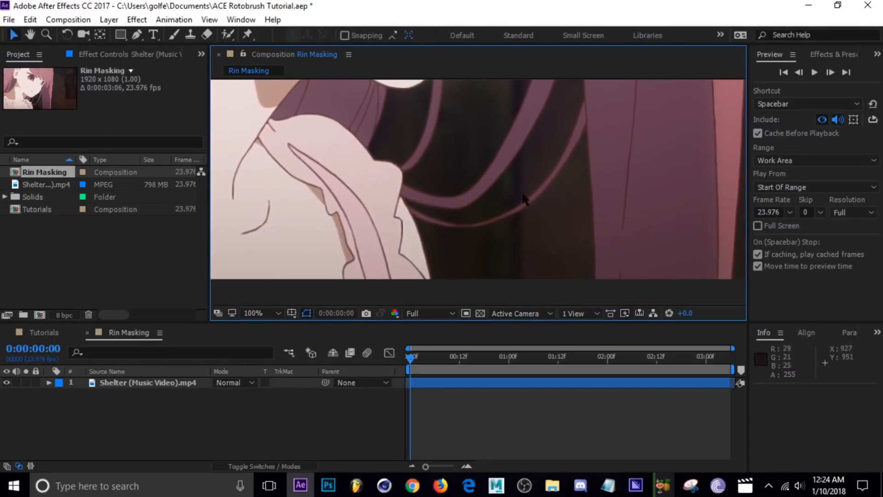
scroll(510, 214, "down", 2)
left_click_drag(511, 212, 463, 253)
left_click_drag(430, 359, 571, 366)
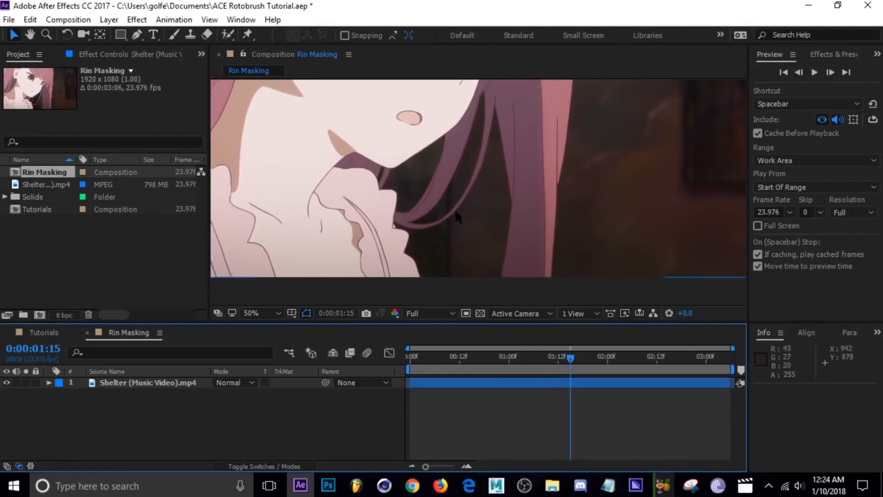
scroll(457, 215, "down", 2)
left_click_drag(453, 223, 449, 237)
left_click_drag(554, 359, 422, 358)
scroll(521, 287, "up", 2)
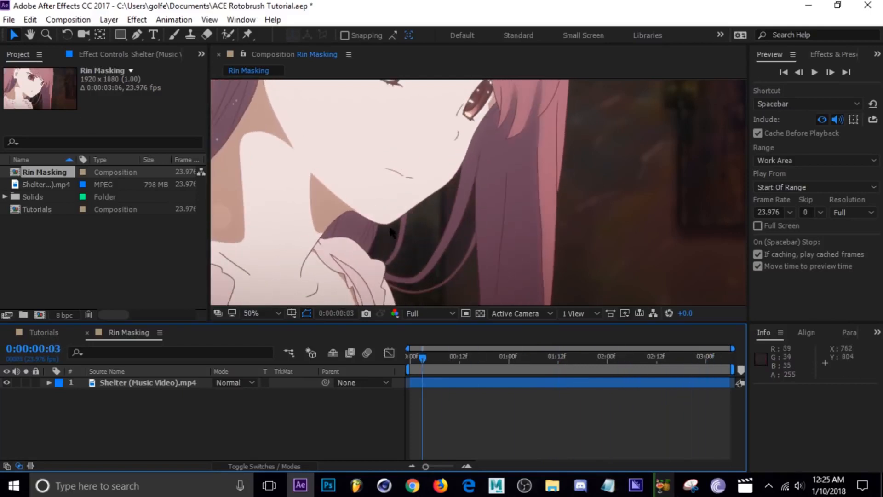
Open the Shelter (Music Video).mp4 layer for Roto Brush work at 0:00:00:00.
left_click(255, 313)
left_click(266, 78)
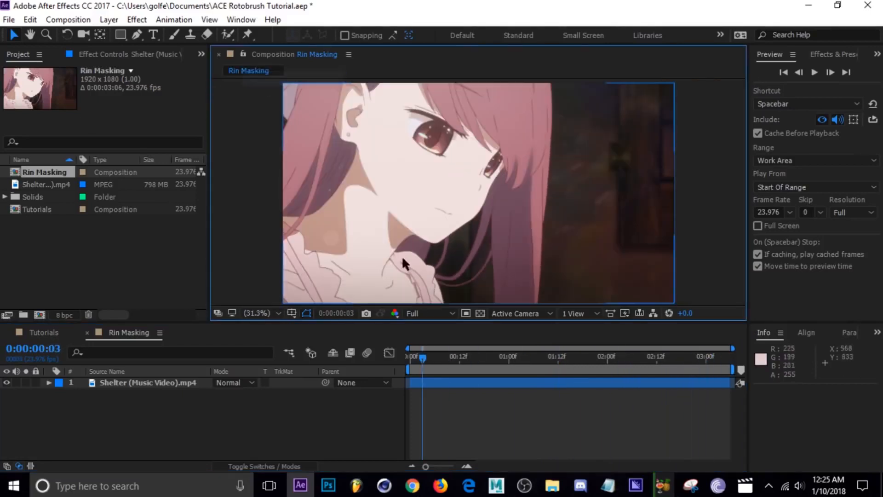
left_click(409, 357)
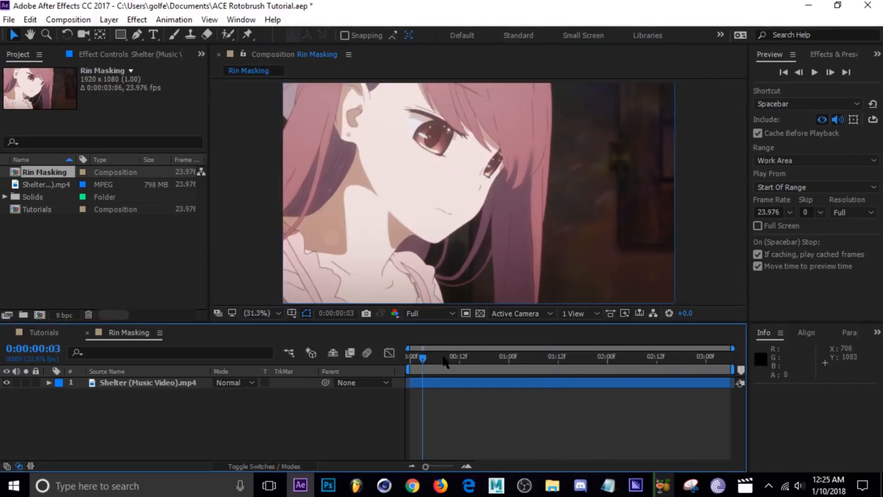
left_click(191, 384)
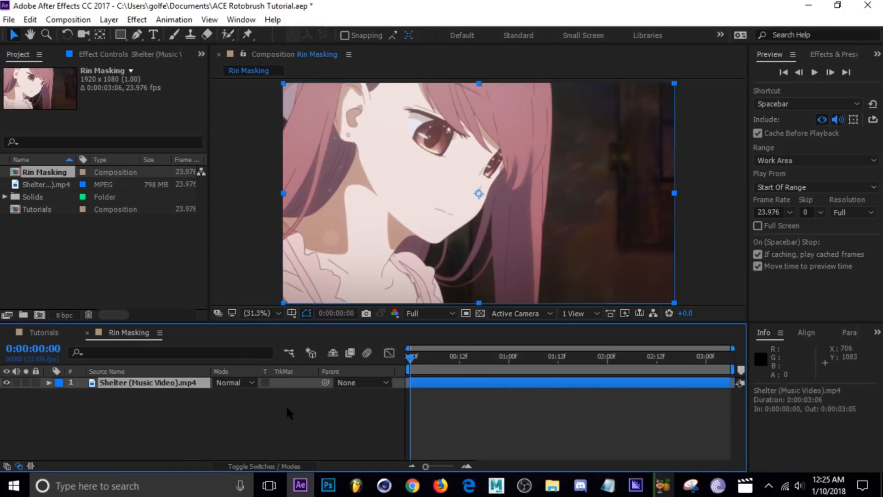
key("alt+w")
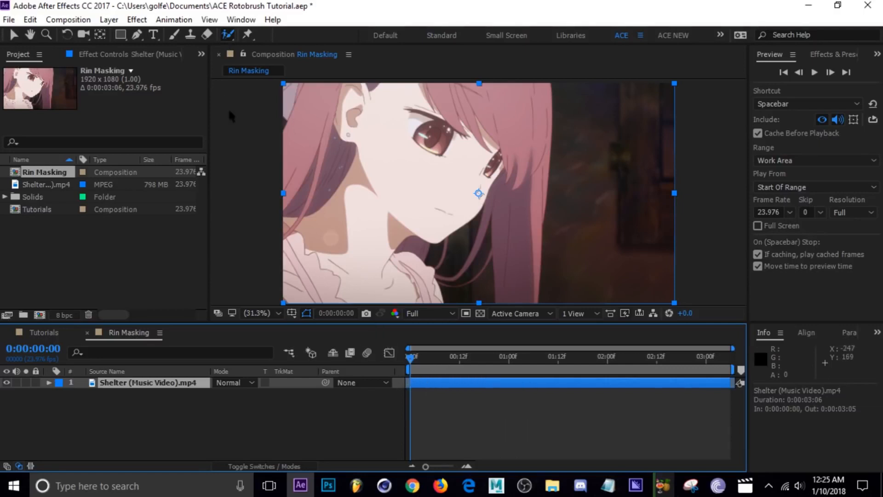
left_click(229, 36)
double_click(424, 391)
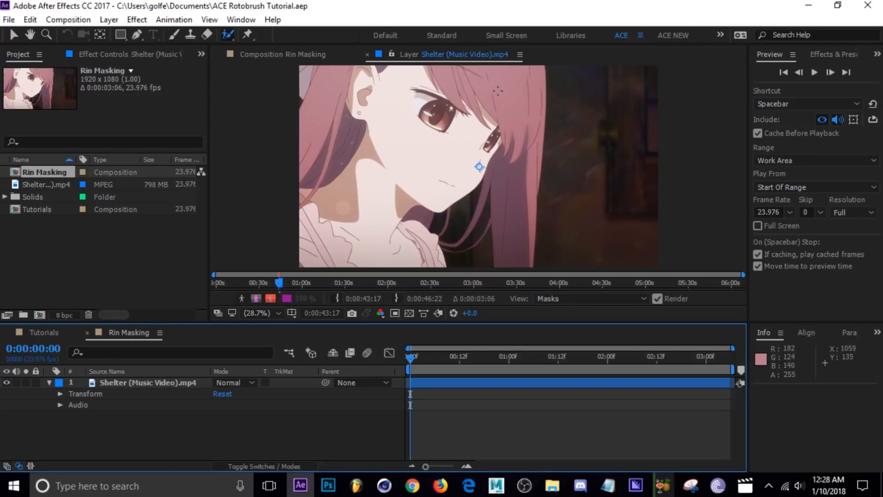
Paint Roto Brush foreground strokes over the girl's face, hair, neck and clothing to select her whole figure.
left_click_drag(497, 91, 526, 94)
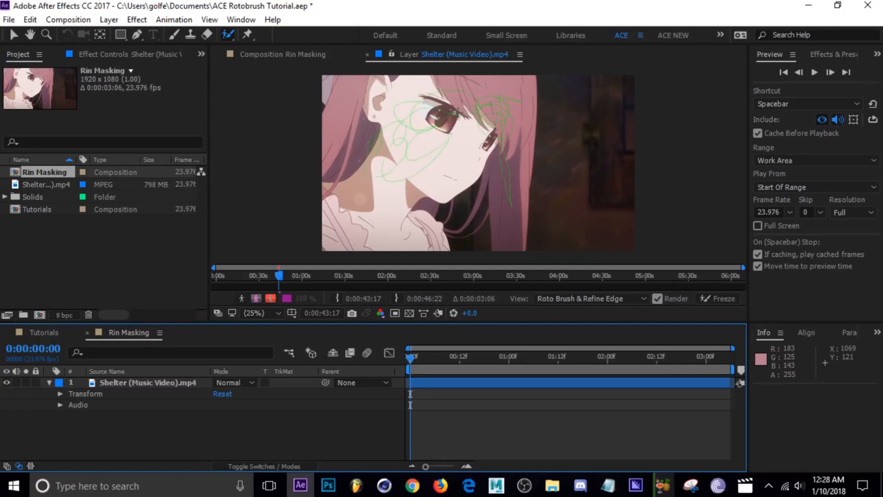
left_click_drag(380, 197, 381, 197)
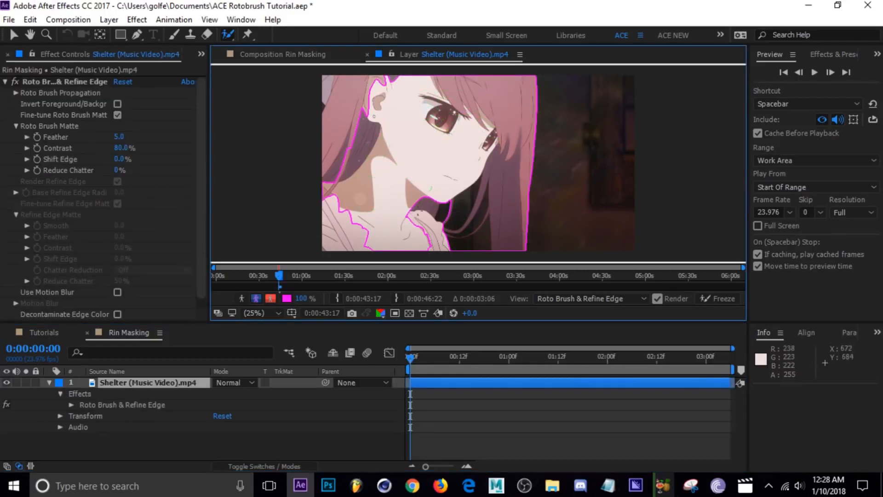
left_click_drag(417, 215, 413, 230)
left_click_drag(356, 222, 351, 242)
left_click_drag(327, 188, 327, 186)
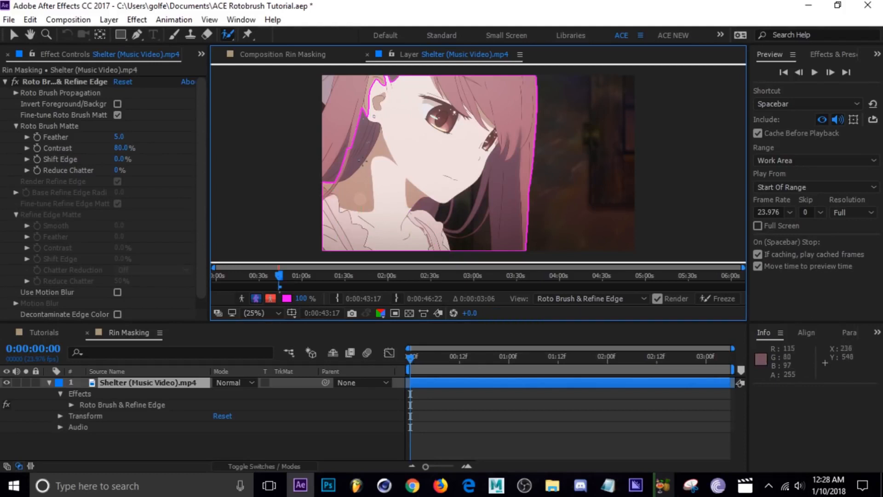
mouse_move(345, 153)
left_mouse_down()
mouse_move(361, 98)
mouse_move(328, 83)
left_mouse_up()
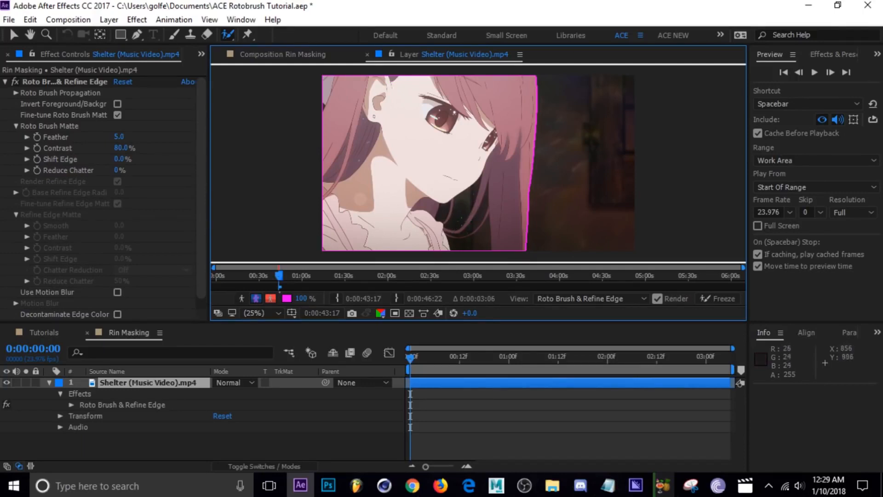
Add the thick loose hair strand below the chin to the foreground and exclude the dark gap between it and the long hair.
scroll(426, 175, "up", 4)
scroll(420, 199, "down", 2)
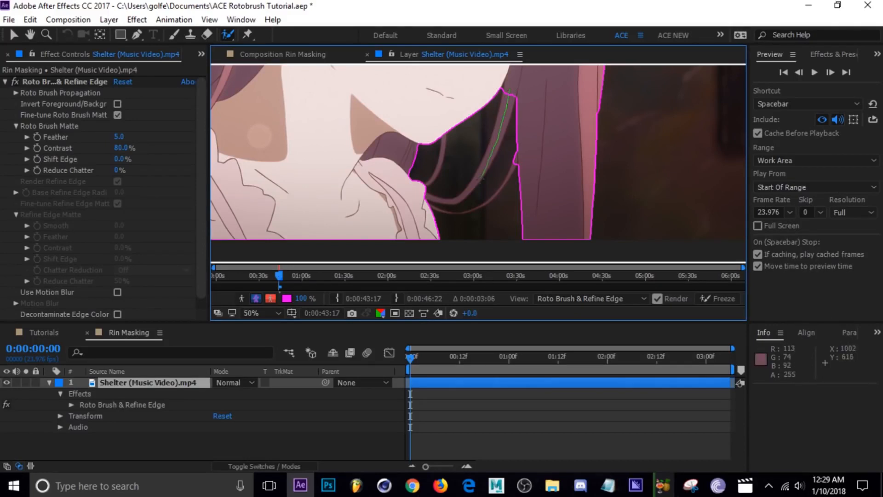
left_click_drag(442, 203, 432, 203)
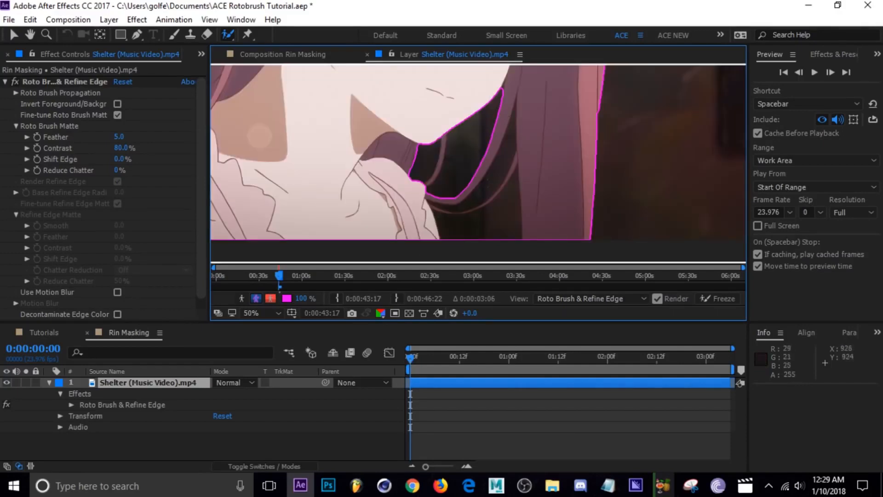
left_click_drag(492, 166, 492, 189)
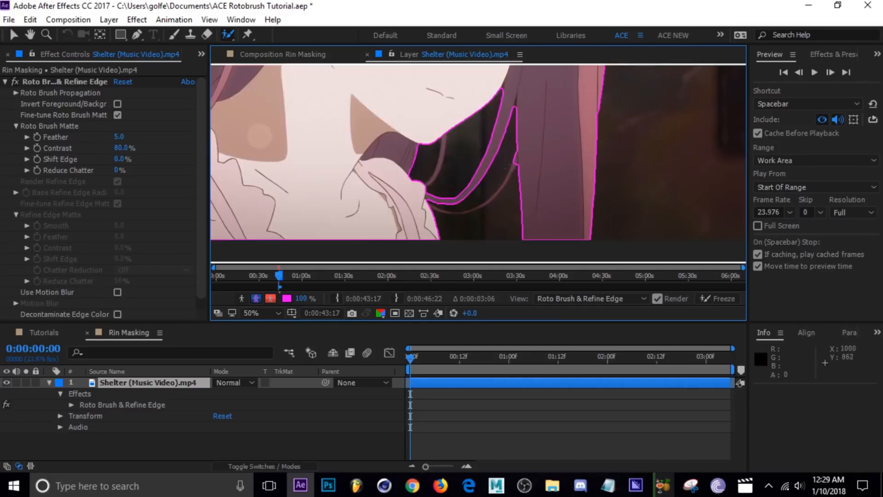
Add the short hair strand directly under the chin to the foreground and exclude the dark gap between it and the neck hair.
scroll(460, 156, "up", 2)
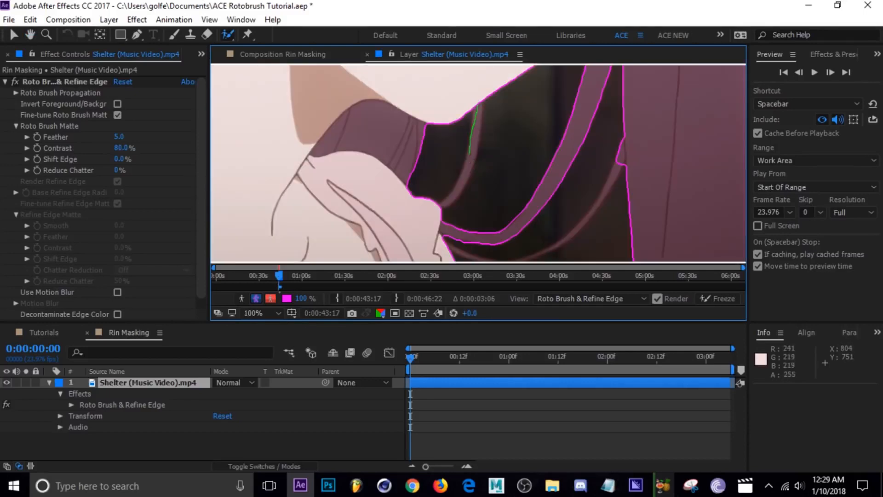
mouse_move(469, 154)
left_mouse_down()
mouse_move(463, 181)
mouse_move(441, 208)
left_mouse_up()
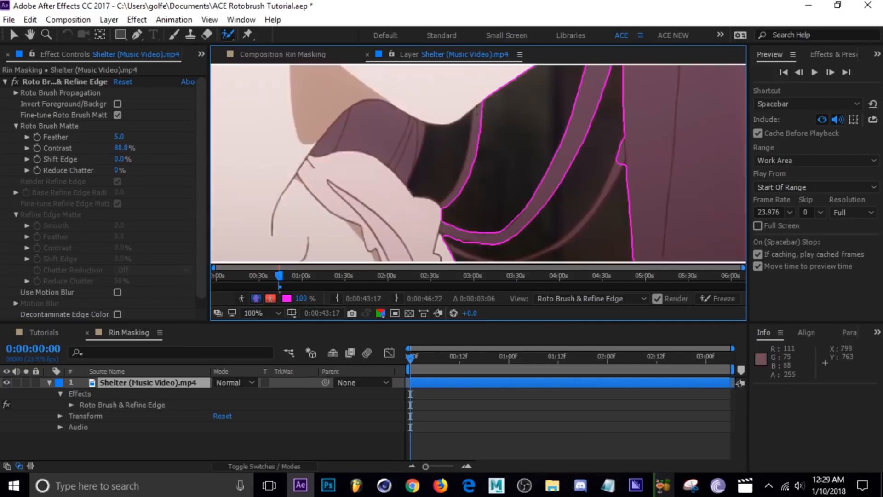
scroll(474, 137, "down", 1)
left_click_drag(477, 163, 478, 191)
scroll(481, 196, "up", 1)
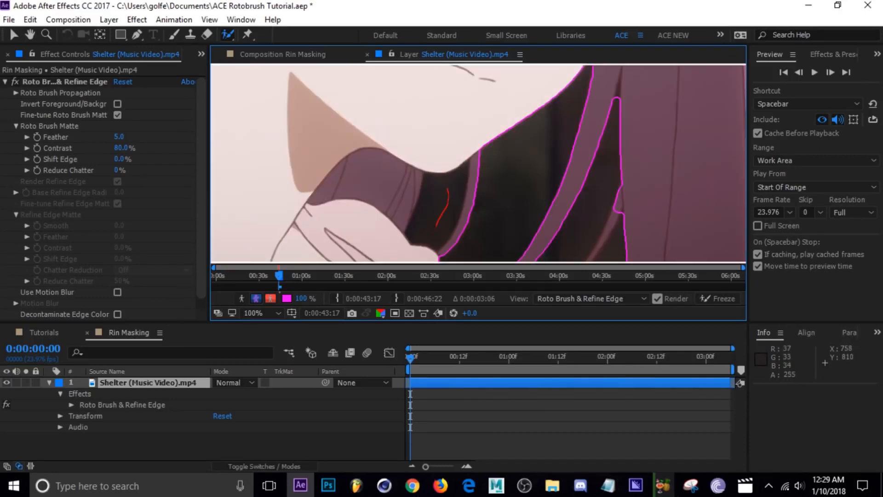
left_click_drag(456, 193, 456, 194)
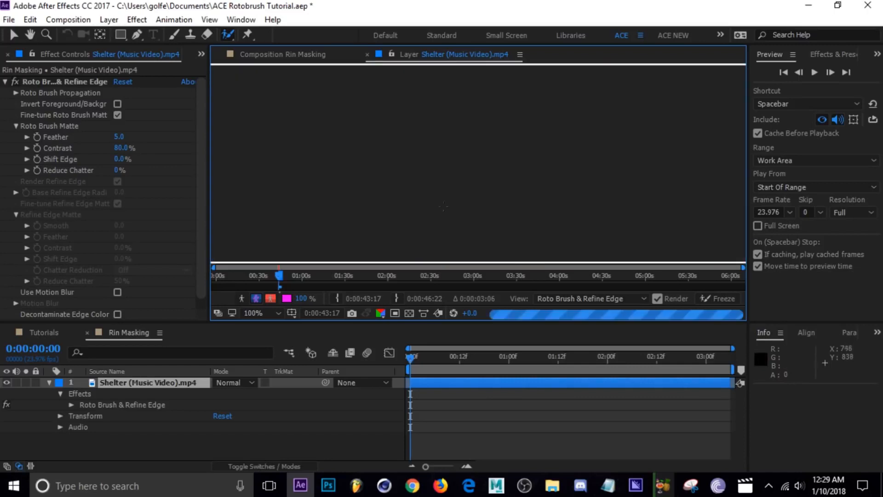
Paint foreground strokes along the upper part of the thin outer hair strand, starting from the long hair.
scroll(513, 220, "down", 1)
left_click_drag(523, 207, 502, 159)
scroll(525, 189, "up", 1)
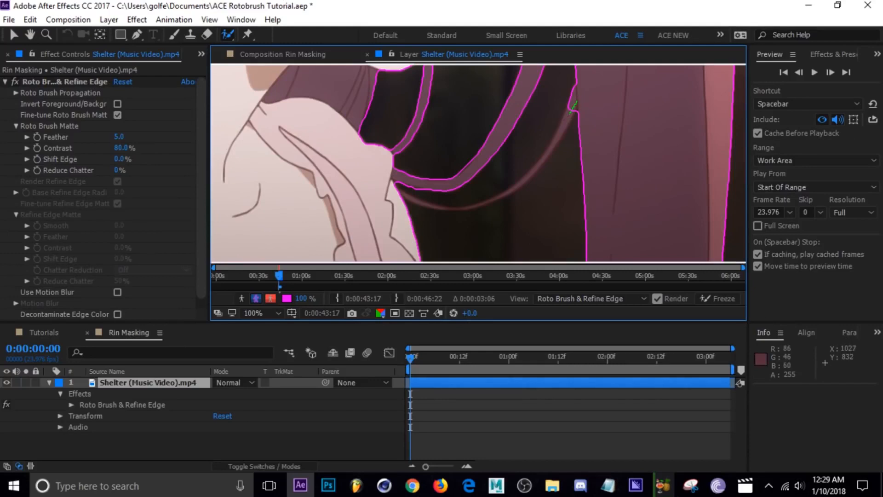
left_click_drag(547, 152, 547, 153)
scroll(597, 155, "up", 2)
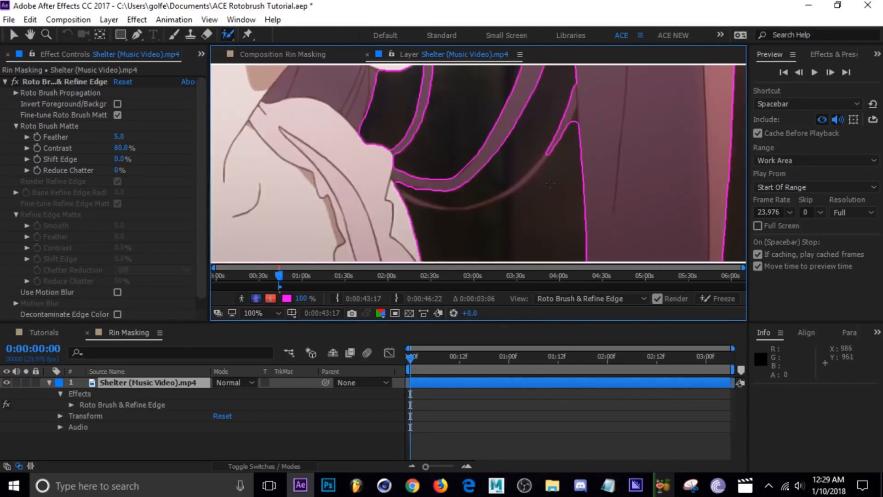
left_click_drag(613, 155, 617, 147)
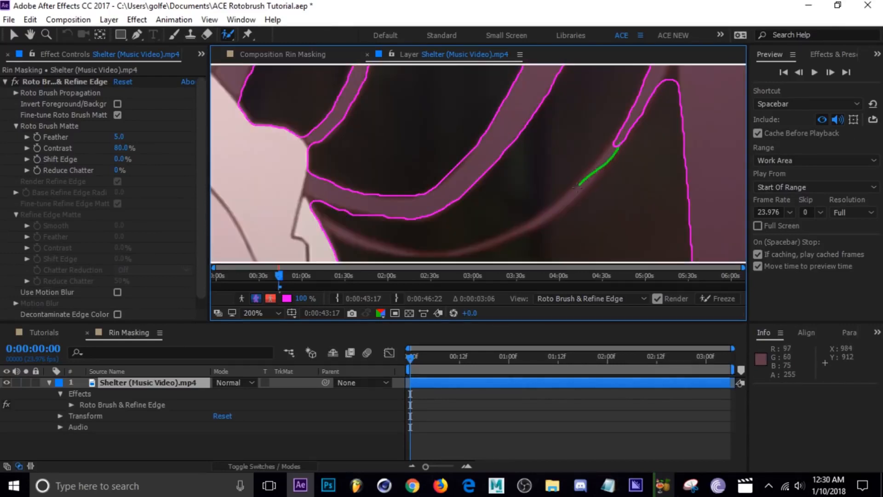
left_click_drag(524, 225, 514, 230)
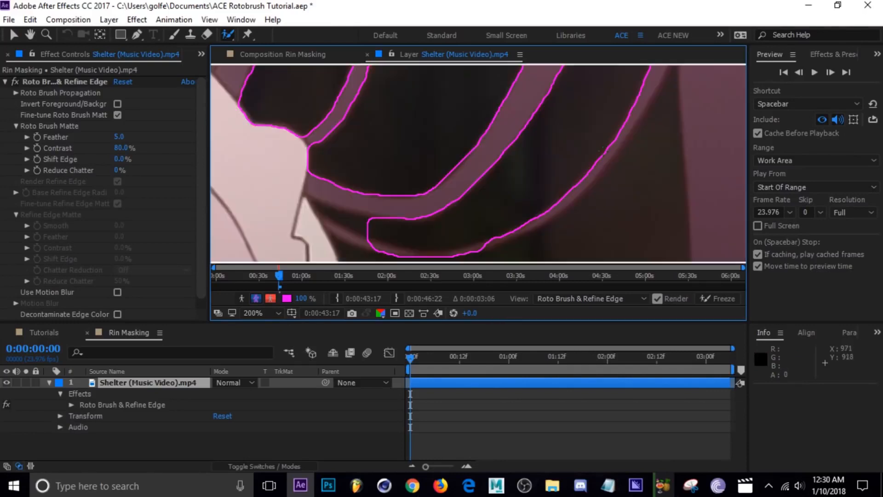
Extend the foreground along the thin strand's lower curve to the sleeve and exclude the dark gap between it and the thick strand.
left_click_drag(381, 258, 404, 194)
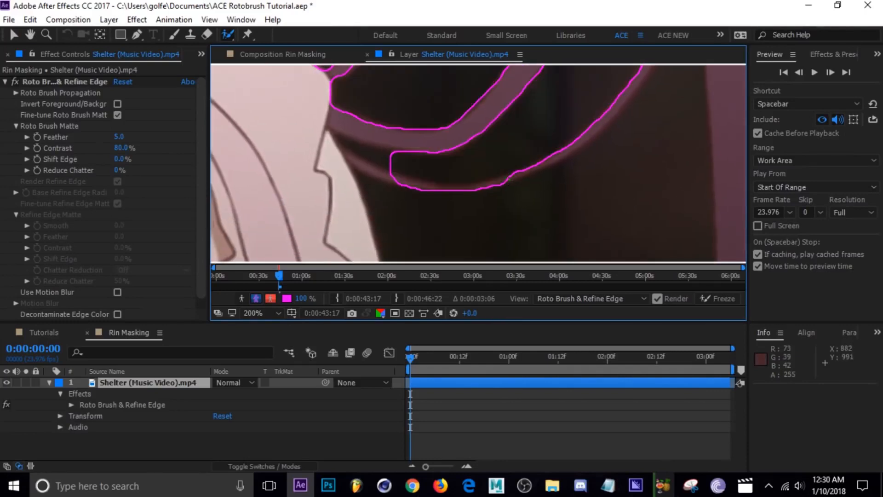
mouse_move(465, 188)
left_mouse_down()
mouse_move(359, 169)
mouse_move(423, 187)
left_mouse_up()
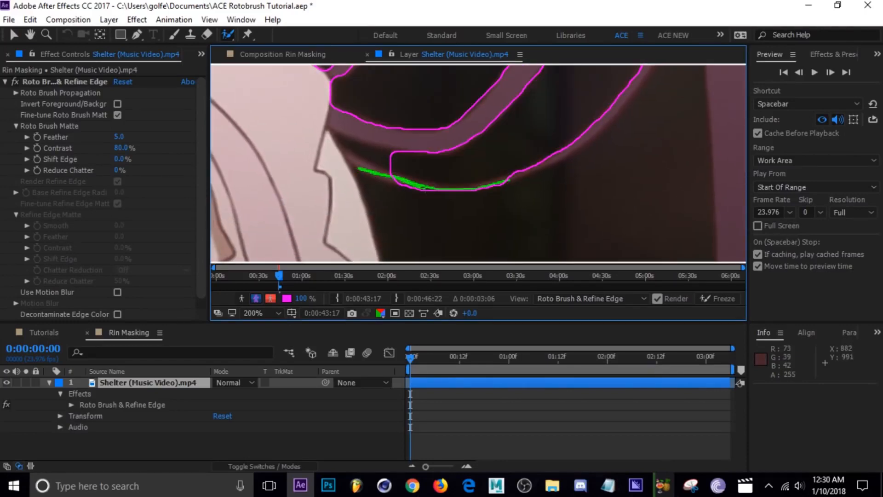
left_click_drag(348, 164, 342, 159)
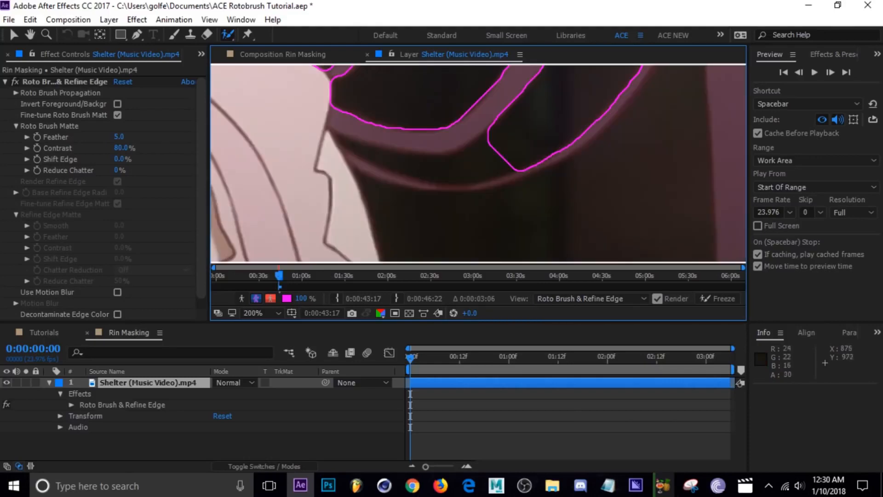
mouse_move(497, 151)
left_mouse_down()
mouse_move(444, 166)
mouse_move(396, 163)
mouse_move(452, 168)
mouse_move(518, 136)
left_mouse_up()
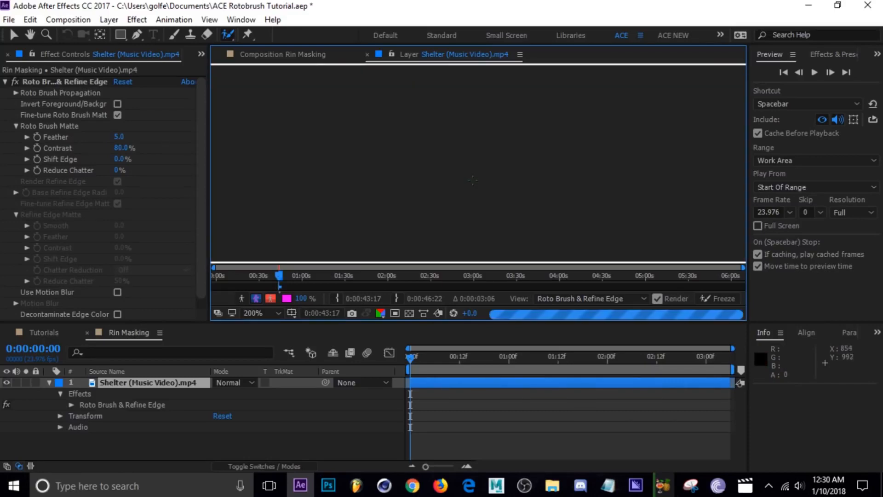
left_click_drag(385, 161, 400, 159)
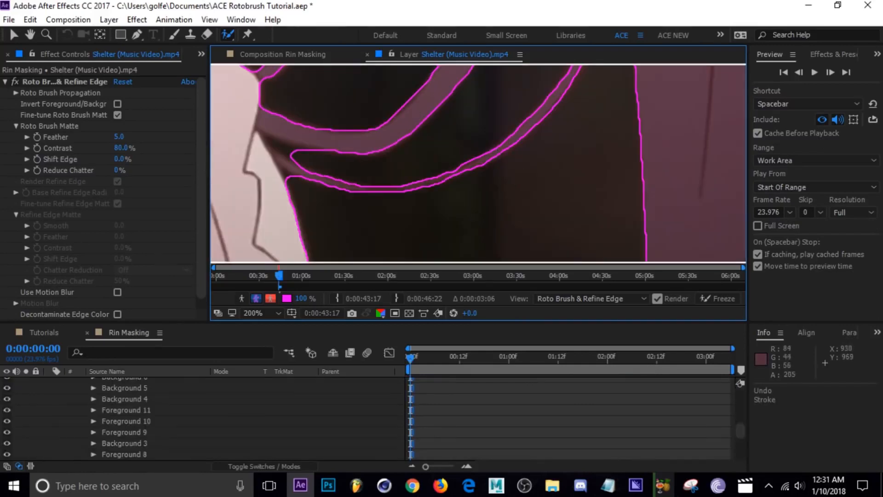
Refine the thin strand's narrow section with the Roto Brush and exclude the gap's corner beside the sleeve, then check the cutout.
scroll(489, 162, "up", 1)
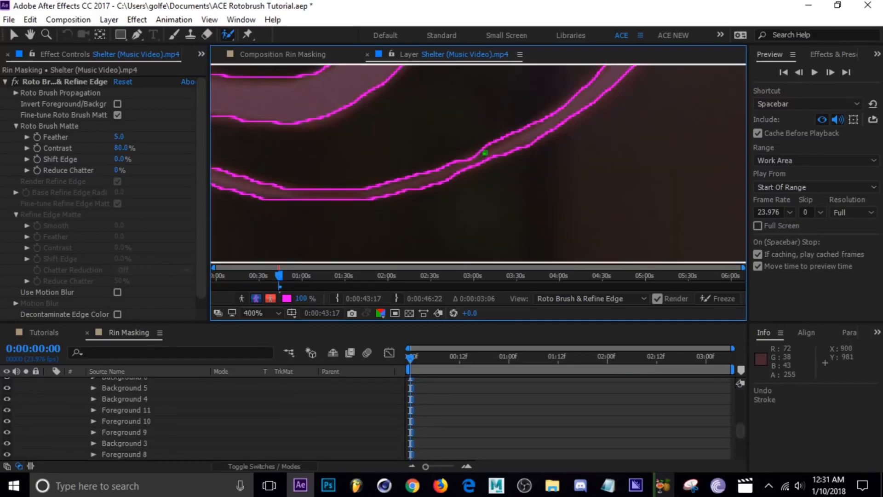
mouse_move(485, 152)
left_mouse_down()
mouse_move(422, 174)
mouse_move(522, 137)
mouse_move(409, 182)
left_mouse_up()
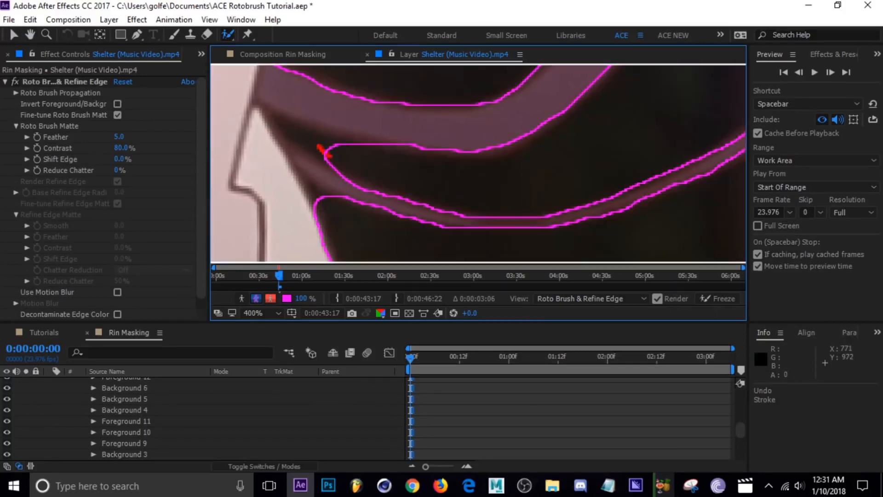
left_click_drag(319, 147, 351, 150)
scroll(643, 218, "down", 1)
left_click_drag(629, 211, 396, 172)
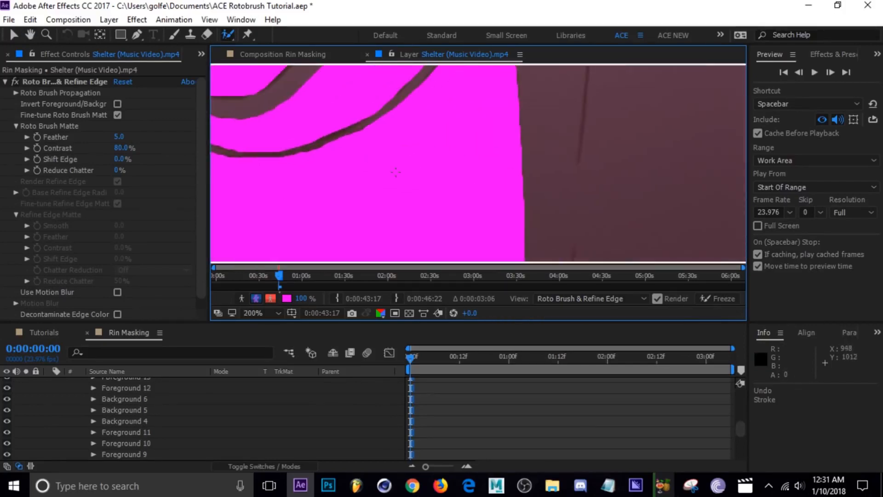
Examine the first frame's cutout along the loose strands, the chin, the ear and the clip's left edge, comparing the overlay with the boundary view.
scroll(569, 205, "down", 4)
left_click_drag(507, 149, 556, 195)
left_click_drag(450, 184, 522, 238)
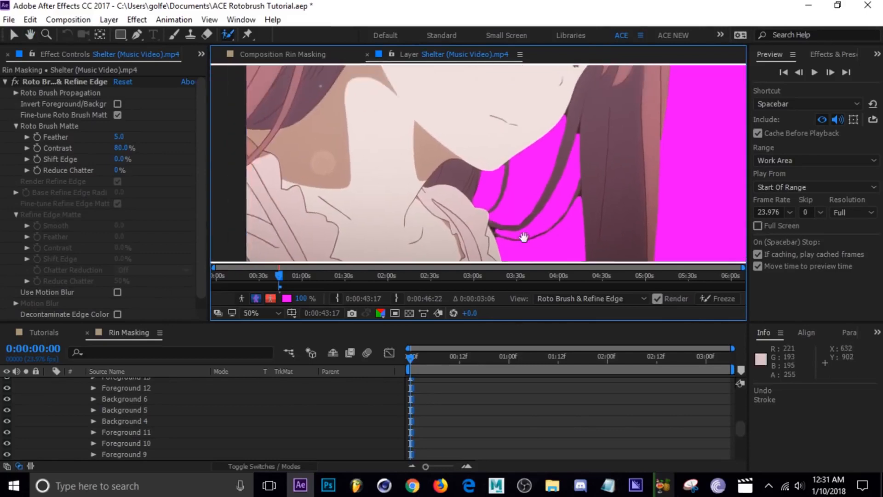
left_click_drag(350, 157, 469, 233)
left_click_drag(377, 108, 444, 210)
key("period")
key("alt+w")
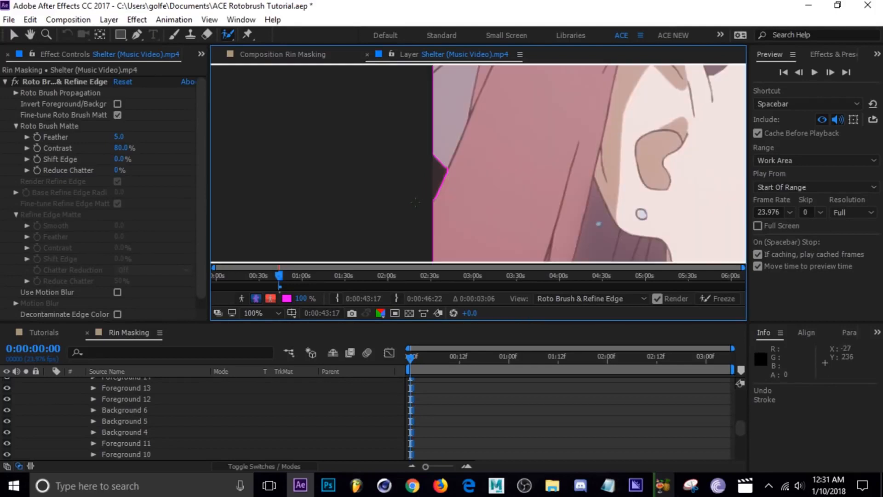
scroll(589, 163, "down", 4)
mouse_move(654, 243)
left_mouse_down()
mouse_move(460, 186)
mouse_move(496, 163)
mouse_move(521, 209)
mouse_move(459, 178)
left_mouse_up()
key("h")
key("alt+w")
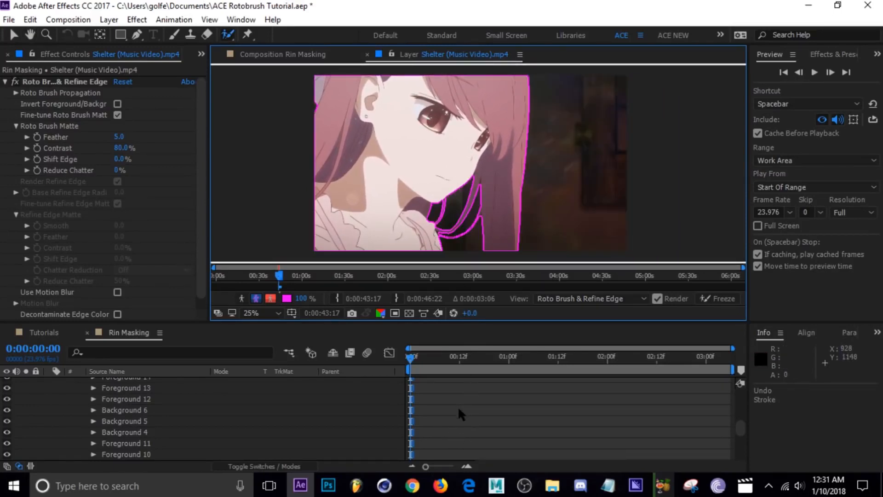
scroll(457, 405, "up", 10)
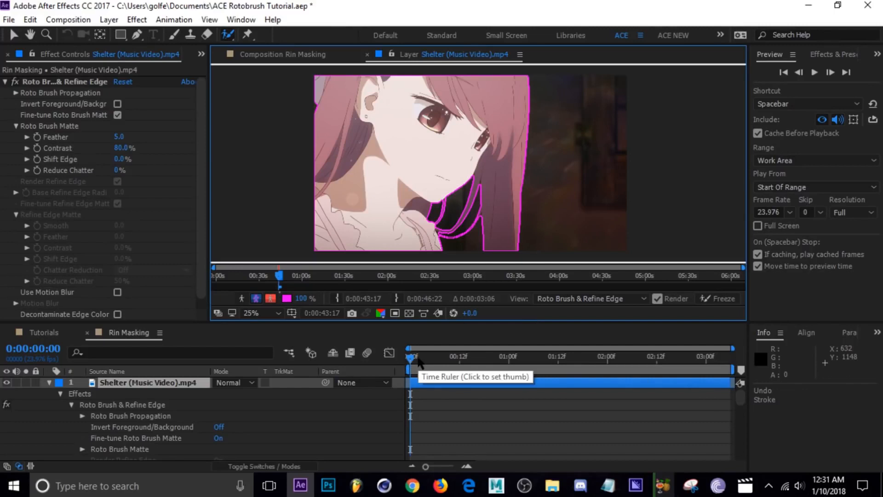
Advance to frame 0:00:00:03 and paint the upper part of the thin outer hair strand as foreground, starting from the long hair.
key("Page_Down")
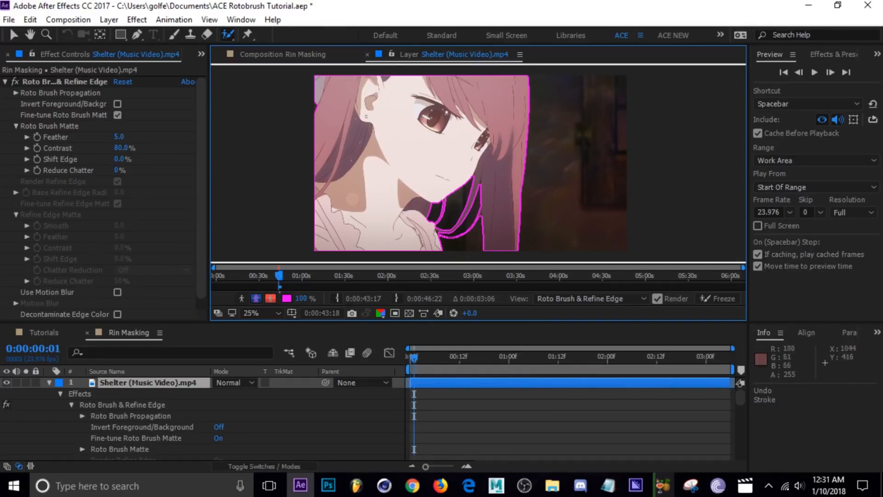
key("Page_Down")
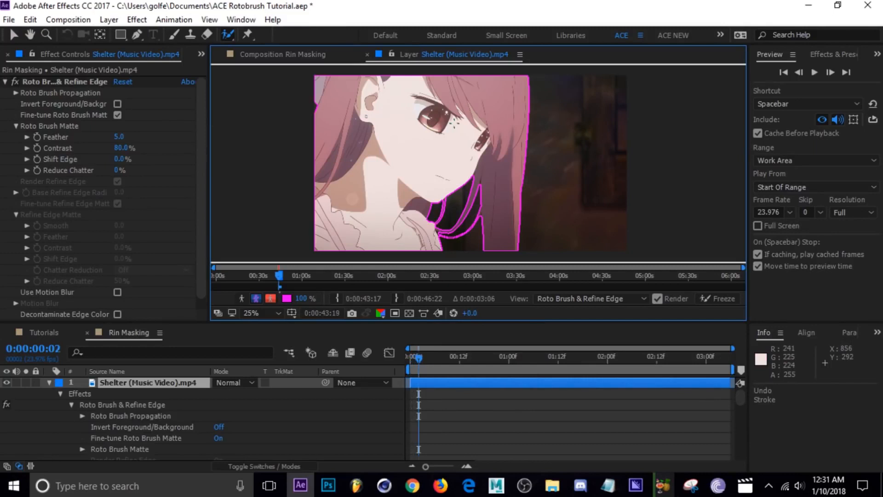
key("Page_Down")
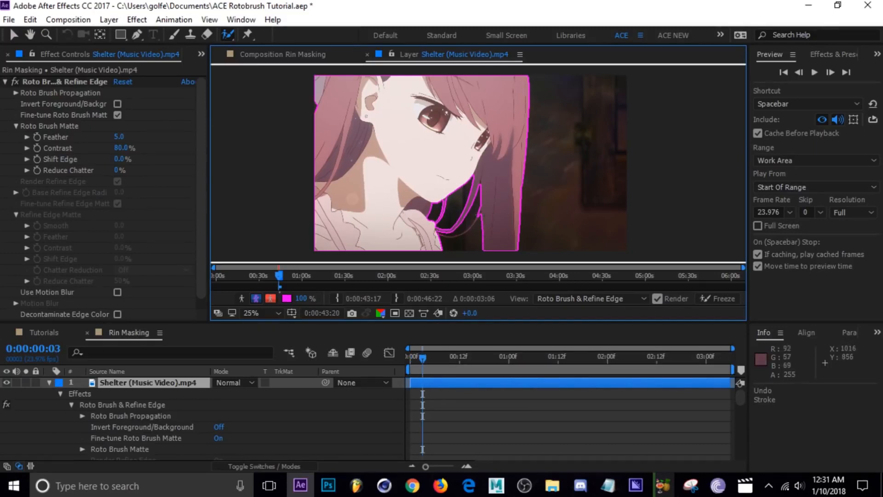
left_click_drag(458, 249, 473, 184)
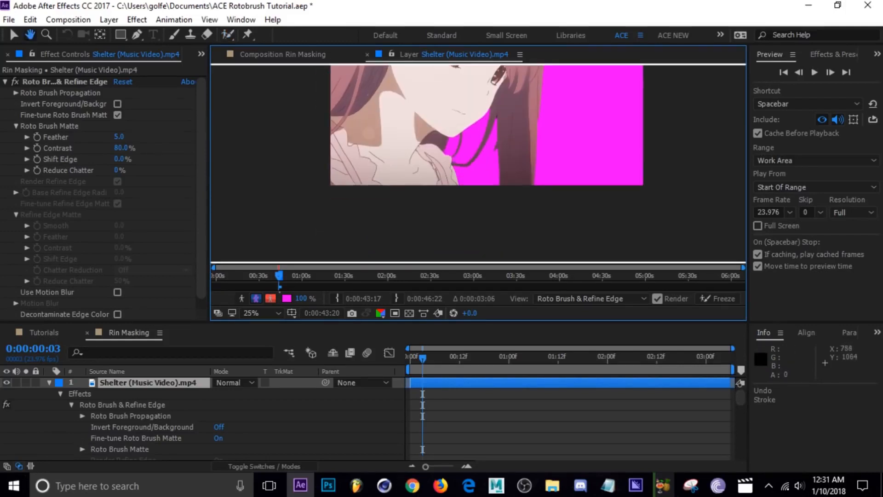
scroll(474, 183, "up", 3)
left_click_drag(492, 154, 481, 186)
scroll(505, 177, "up", 1)
mouse_move(551, 161)
left_mouse_down()
mouse_move(533, 129)
mouse_move(543, 113)
mouse_move(533, 133)
left_mouse_up()
left_click_drag(594, 89, 587, 102)
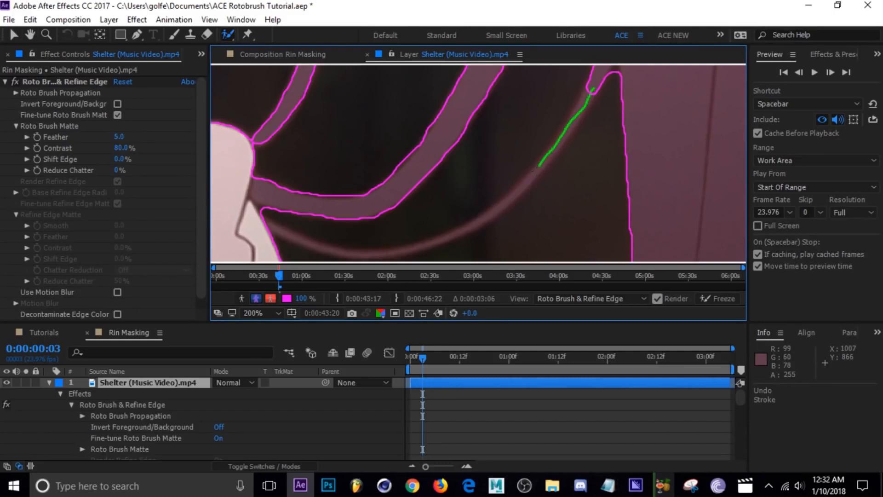
left_click_drag(539, 166, 526, 182)
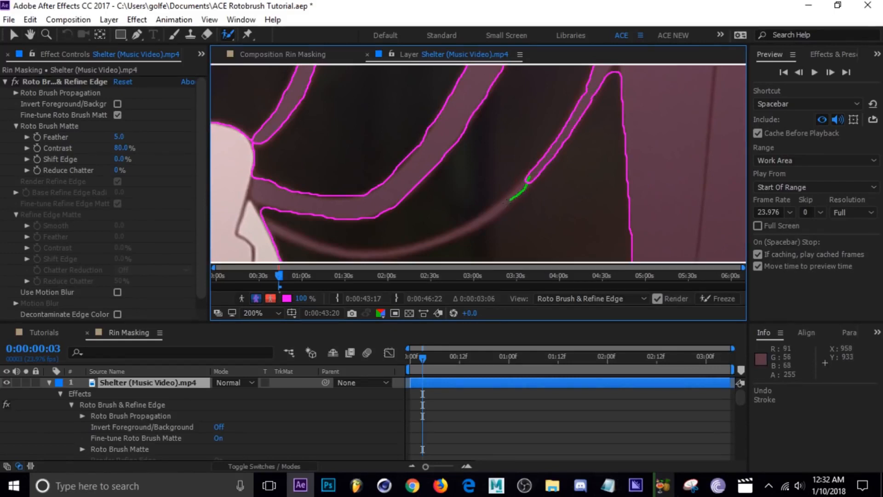
Extend the foreground along the thin strand's lower curve to the sleeve, bridging its break, and clear the narrow gap beside the sleeve.
left_click_drag(468, 224, 532, 171)
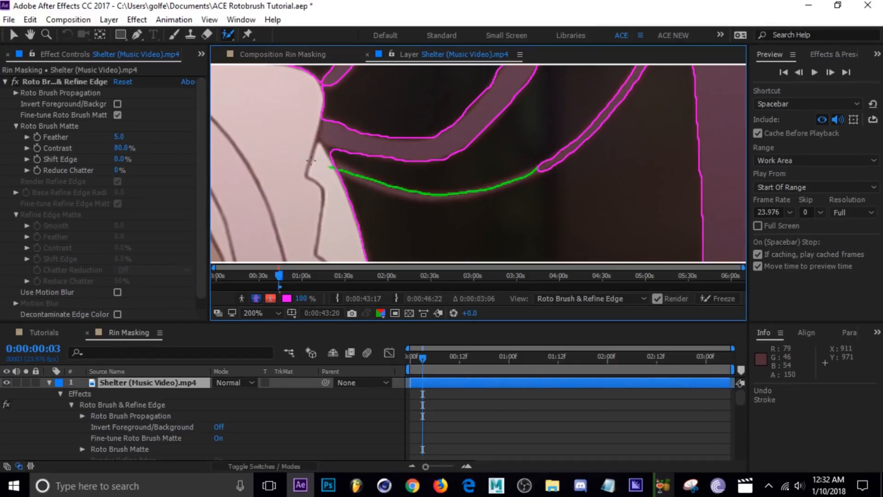
left_click_drag(311, 159, 219, 181)
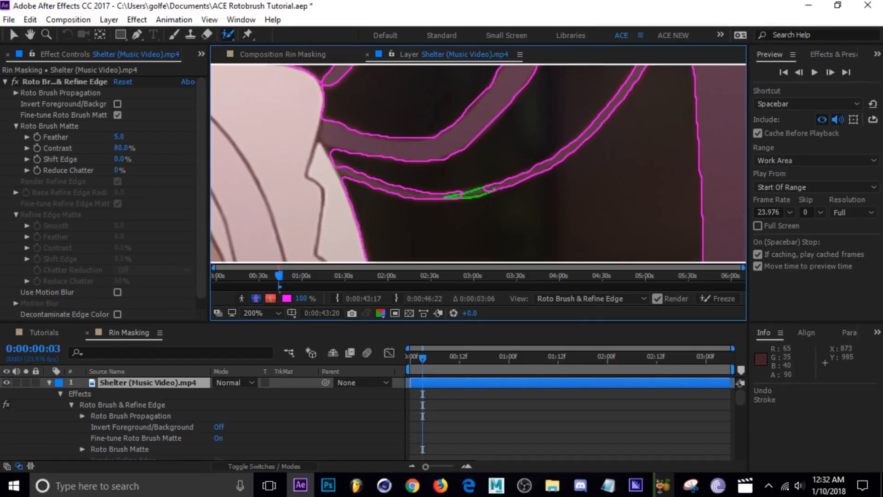
left_click_drag(489, 188, 480, 199)
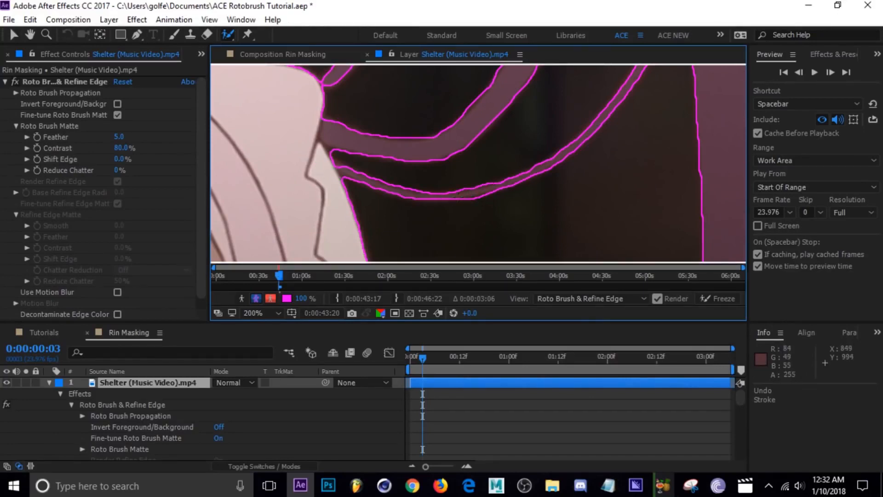
left_click_drag(364, 184, 322, 173)
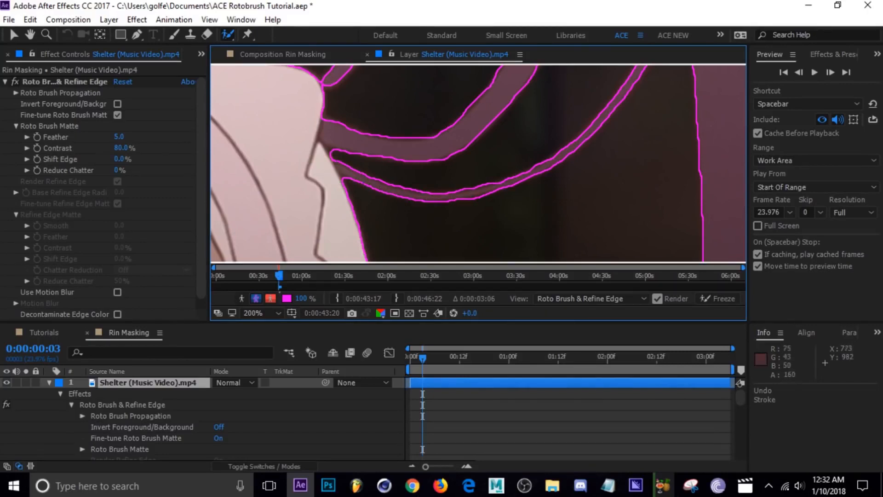
Inspect the cutout on frame 0:00:00:03 around the chin and loose strands, in both the overlay and the boundary view.
scroll(468, 190, "down", 4)
left_click_drag(472, 136, 449, 193)
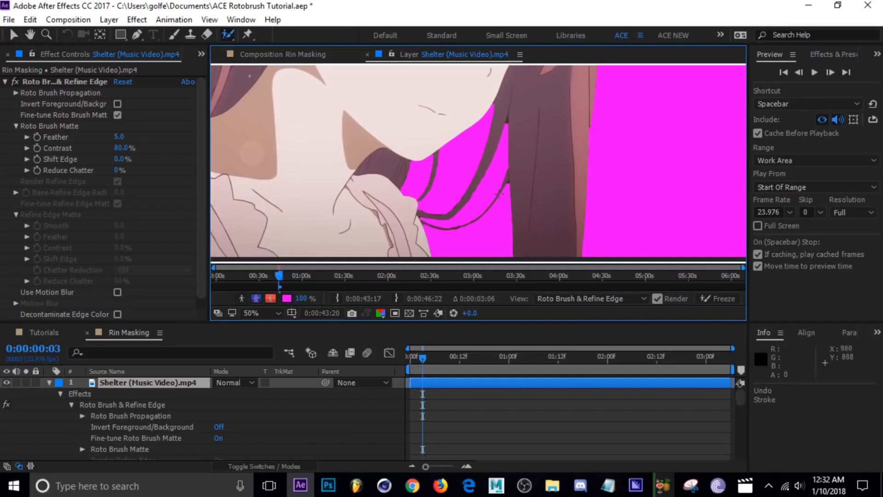
scroll(459, 211, "down", 2)
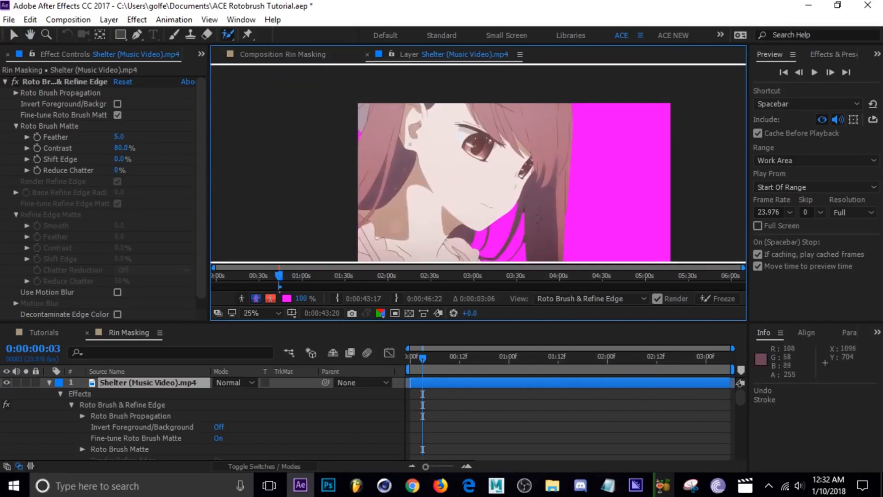
left_click_drag(537, 219, 506, 182)
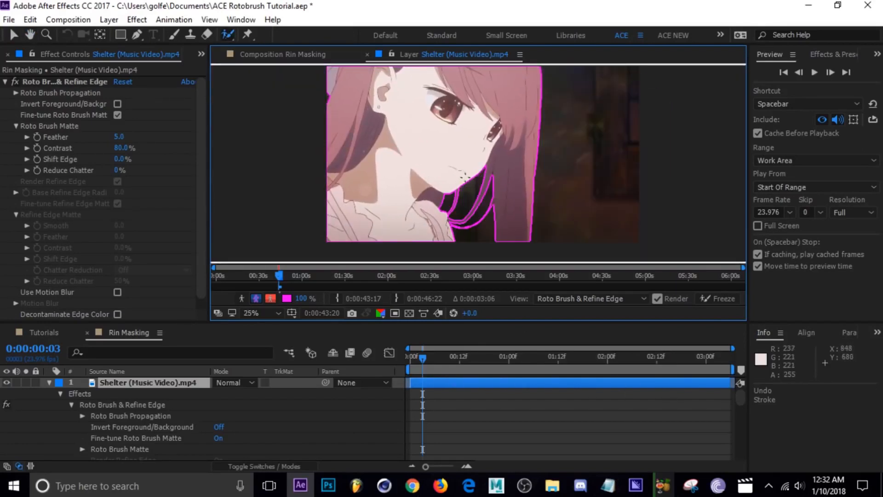
scroll(476, 227, "up", 2)
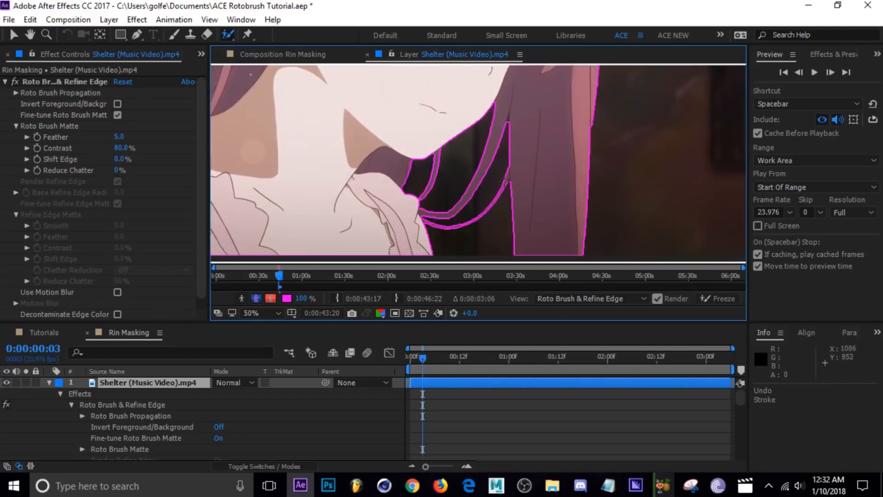
scroll(496, 175, "down", 2)
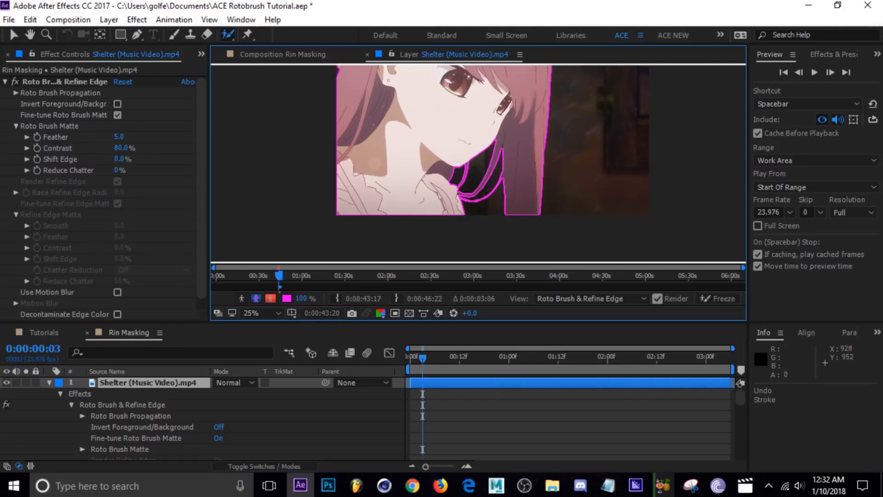
scroll(477, 161, "up", 2)
scroll(501, 191, "up", 2)
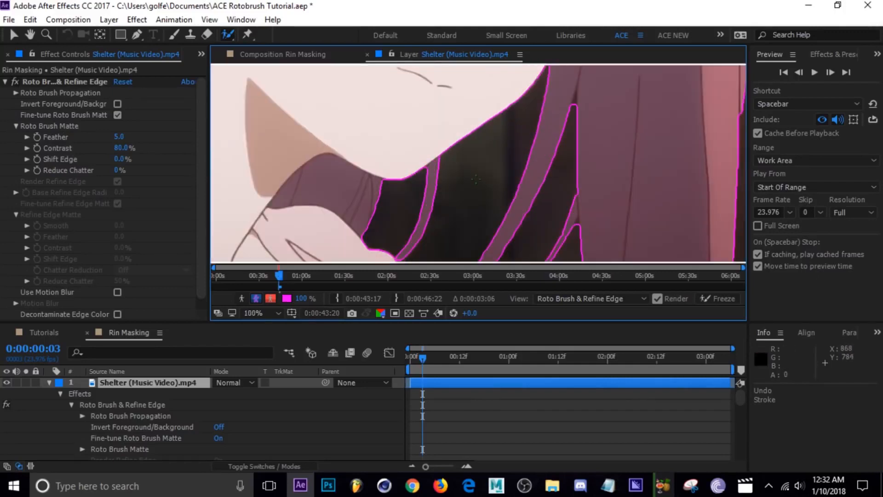
left_click_drag(488, 189, 472, 160)
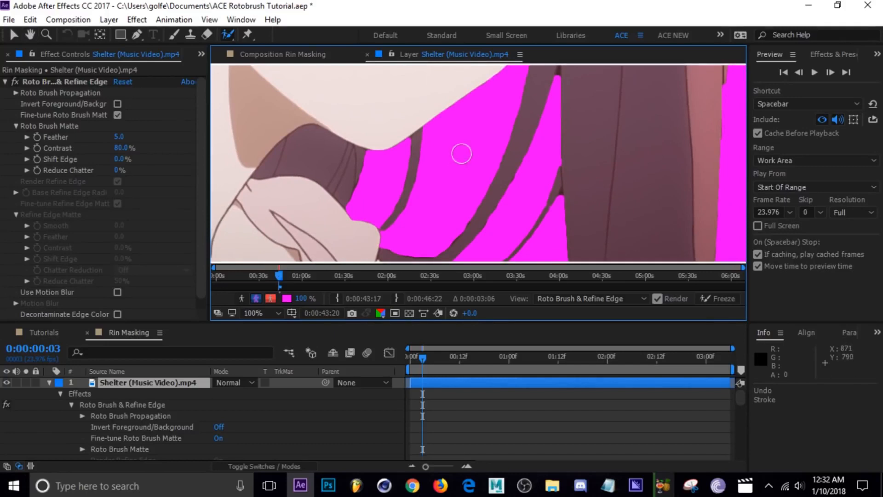
Try out different Roto Brush diameters over the loose hair strands.
left_click_drag(461, 153, 511, 153, "ctrl")
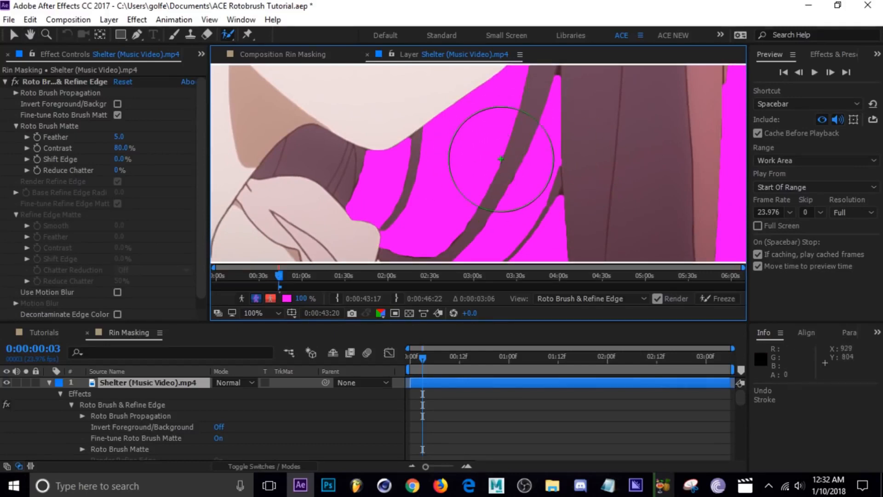
scroll(501, 159, "down", 2)
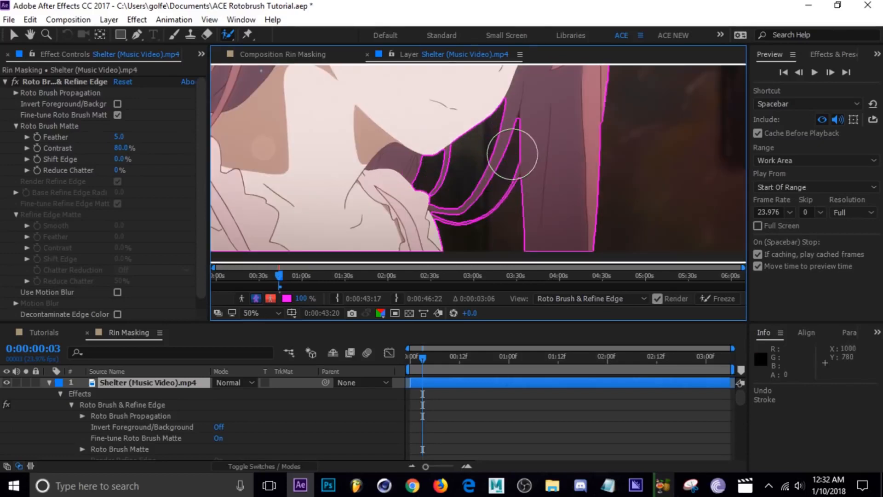
mouse_move(512, 154)
left_mouse_down("ctrl")
mouse_move(598, 155)
mouse_move(515, 154)
left_mouse_up("ctrl")
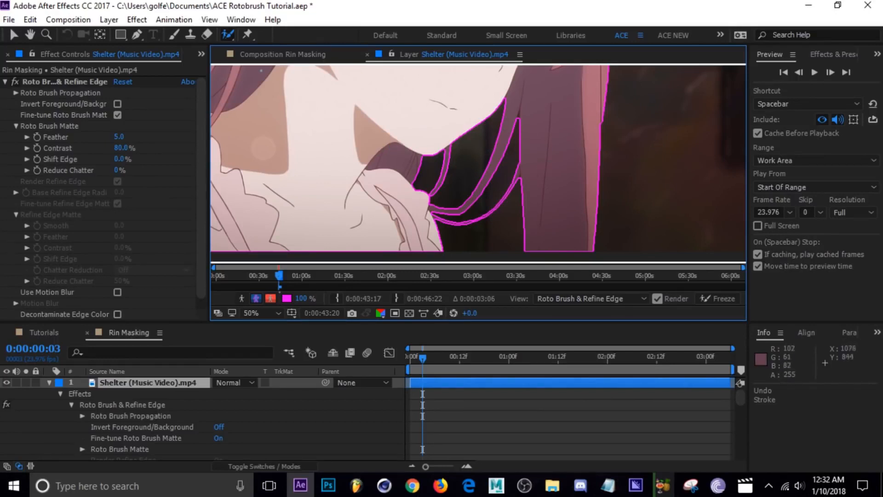
Go to frame 0:00:00:06 and paint the thin outer strand as foreground from the long hair along its lower curve.
scroll(500, 194, "down", 2)
key("space")
left_click_drag(441, 157, 451, 208)
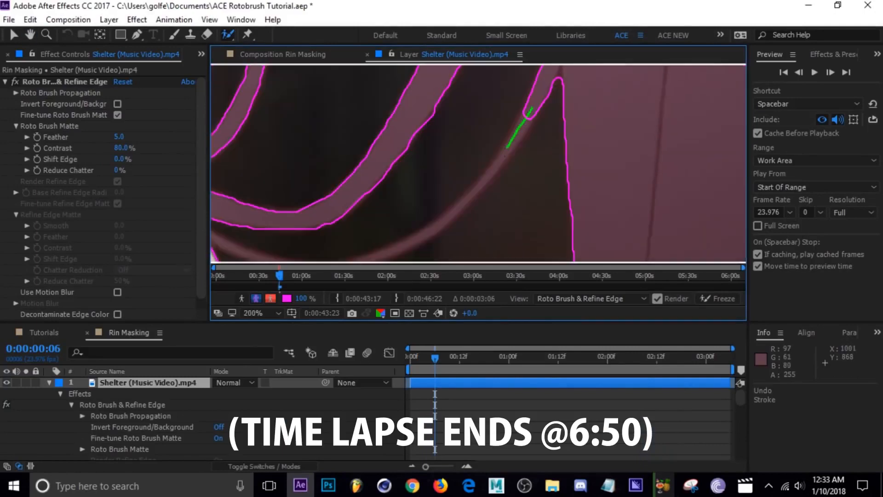
left_click_drag(505, 156, 434, 225)
left_click_drag(433, 226, 483, 180)
left_click_drag(547, 119, 476, 182)
Touch up the thin strand's junction with the long hair on frame 0:00:00:06, check the cutout and save the project.
left_click_drag(529, 83, 497, 239)
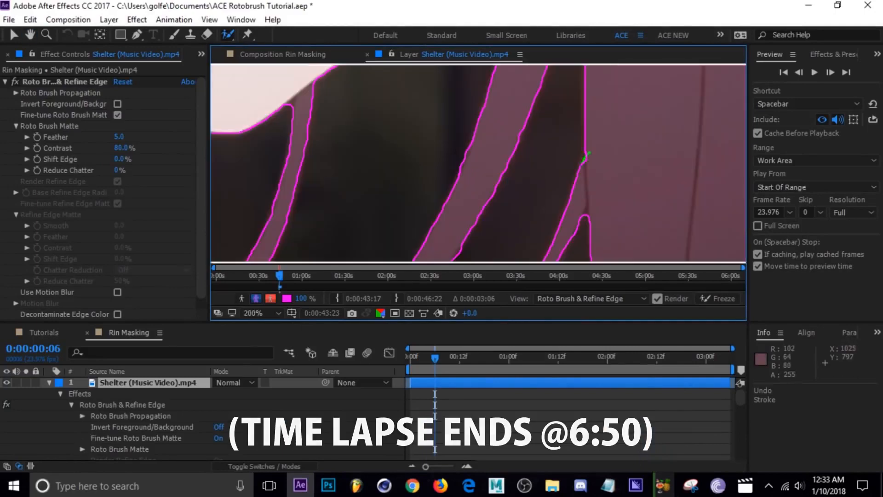
scroll(478, 163, "down", 4)
key("alt+6")
key("alt+5")
key("ctrl+s")
Advance to frame 0:00:00:09 and paint the missing upper part of the thin outer strand as foreground.
key("Page_Down")
key("Page_Down")
key("Page_Down")
scroll(434, 209, "up", 3)
key("alt+6")
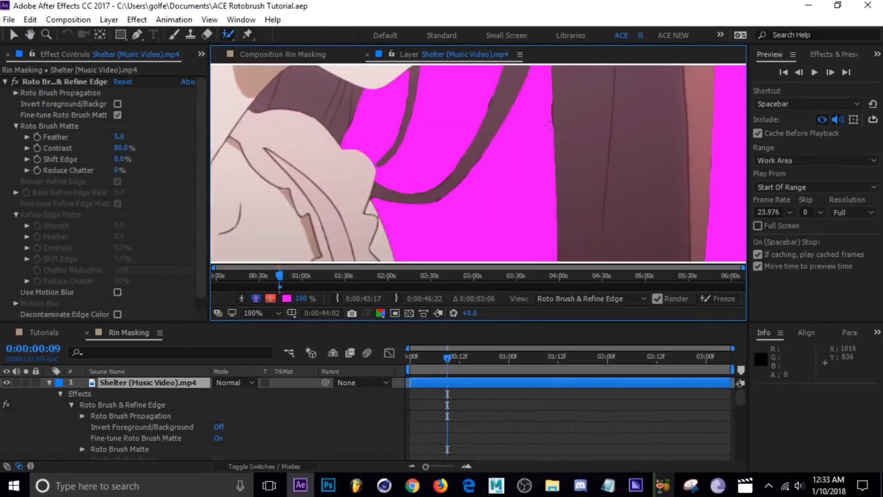
key("alt+5")
scroll(485, 142, "up", 1)
left_click_drag(574, 112, 538, 168)
left_click_drag(538, 167, 579, 103)
left_click_drag(506, 188, 535, 166)
Extend the foreground along the thin strand to the sleeve on frame 0:00:00:09 and exclude the gap between it and the thick strand.
mouse_move(421, 224)
left_mouse_down()
mouse_move(299, 202)
mouse_move(481, 119)
left_mouse_up()
left_click_drag(453, 188, 508, 161, "alt")
left_click_drag(529, 129, 470, 180)
scroll(519, 119, "up", 1)
scroll(519, 119, "down", 2)
key("alt+6")
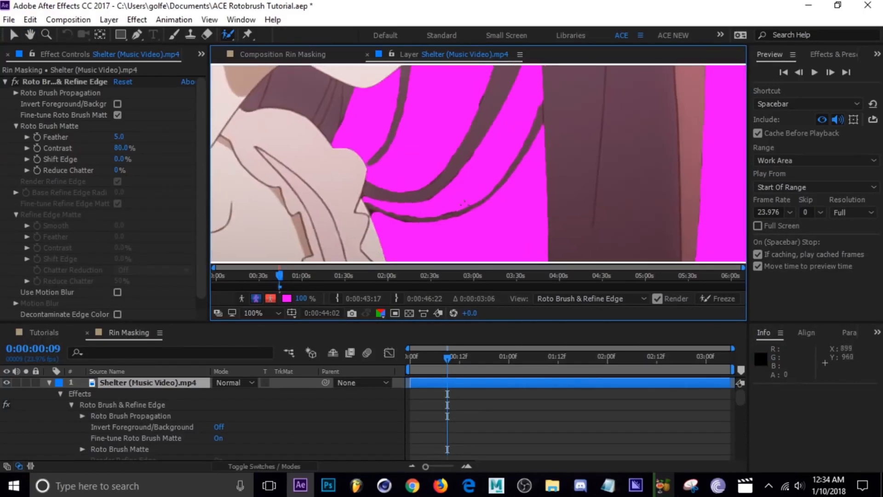
Recheck the strand boundaries on frame 0:00:00:09 and save the project.
key("alt+5")
scroll(582, 94, "up", 2)
scroll(492, 193, "down", 4)
key("ctrl+s")
Advance to frame 0:00:00:12 and paint the missing thin outer strand as foreground from the long hair toward the sleeve.
key("Page_Down")
key("Page_Down")
key("Page_Down")
key("alt+6")
scroll(478, 221, "up", 3)
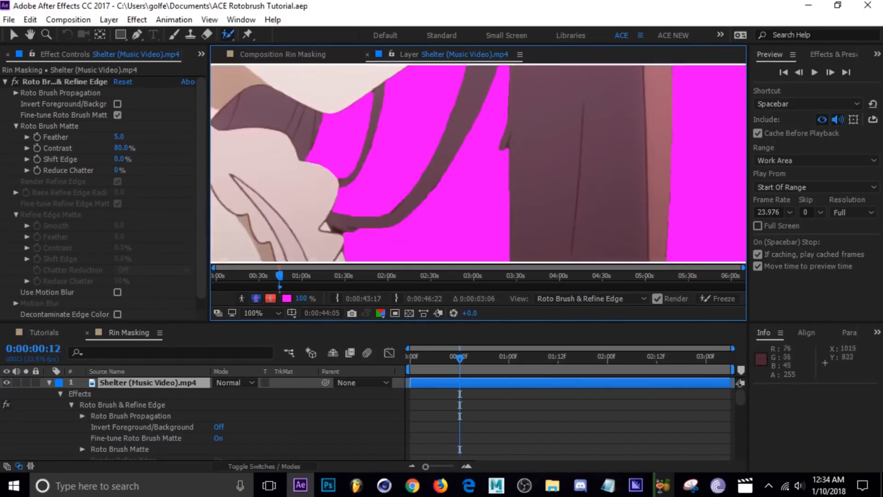
scroll(476, 202, "up", 1)
left_click_drag(476, 202, 528, 130)
key("alt+5")
mouse_move(517, 146)
left_mouse_down()
mouse_move(370, 210)
mouse_move(448, 202)
left_mouse_up()
left_click_drag(398, 202, 409, 207)
Exclude the dark gap between the thick and thin strands near the sleeve on frame 0:00:00:12, then save the project.
scroll(399, 195, "down", 1)
key("alt+6")
key("alt+5")
scroll(430, 212, "up", 2)
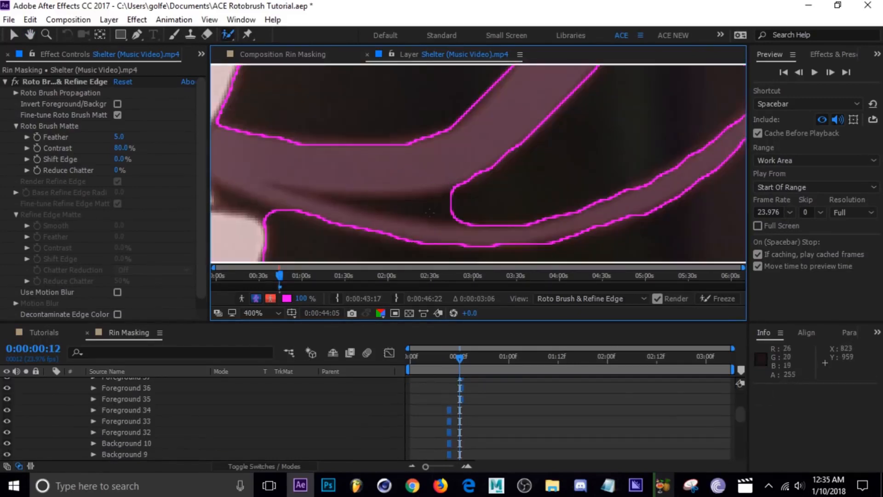
scroll(438, 228, "down", 2)
scroll(506, 138, "up", 2)
left_click_drag(416, 106, 391, 193)
scroll(414, 175, "down", 4)
key("ctrl+s")
Advance to frame 0:00:00:15 and add the thin outer strand's missing section to the foreground.
key("Page_Down")
key("Page_Down")
key("Page_Down")
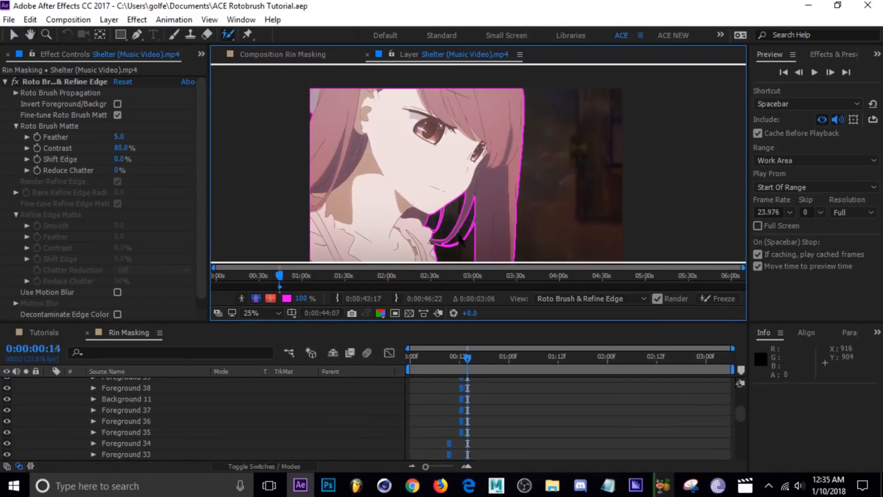
key("alt+6")
scroll(423, 198, "up", 3)
key("alt+5")
left_click_drag(462, 224, 513, 196)
left_click_drag(523, 130, 439, 253)
Check the cutout of the loose strands and sleeve on frame 0:00:00:15 up close in the overlay and boundary views.
key("alt+6")
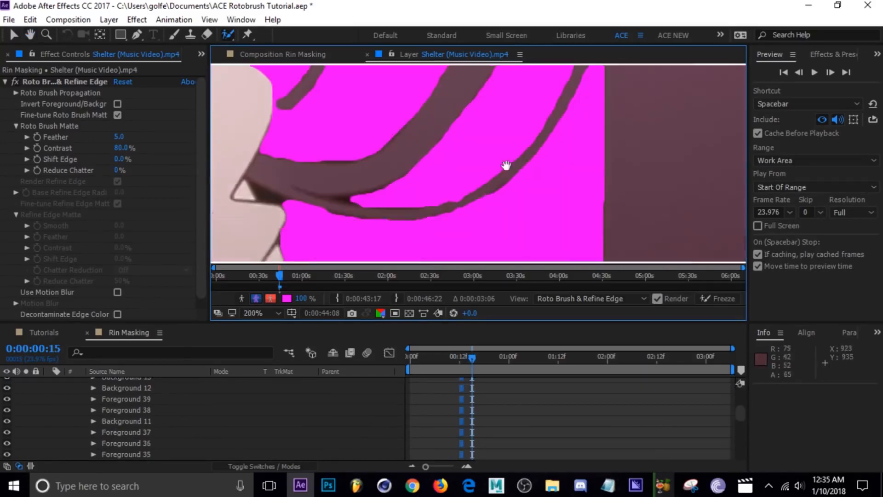
scroll(460, 184, "up", 1)
key("alt+5")
scroll(437, 184, "down", 2)
key("alt+6")
Step back to frame 0:00:00:11 and refine the short strand's tip beside the sleeve with foreground and background strokes.
key("Page_Up")
scroll(388, 198, "up", 1)
key("Page_Up")
key("Page_Up")
key("Page_Up")
key("alt+6")
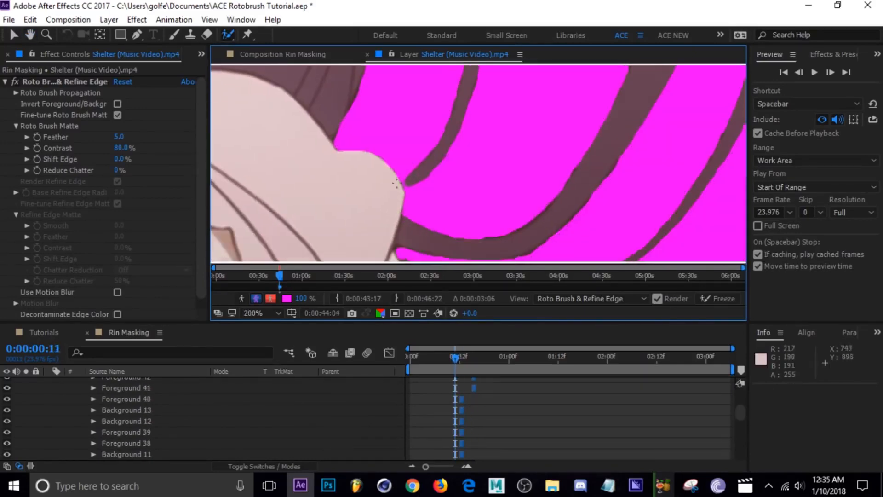
left_click_drag(478, 173, 441, 221)
key("alt+5")
scroll(459, 184, "up", 1)
left_click_drag(490, 193, 500, 150)
scroll(443, 196, "down", 4)
key("alt+6")
Exclude leftover background around the loose strands on frame 0:00:00:12 and save the project.
key("Page_Down")
key("alt+5")
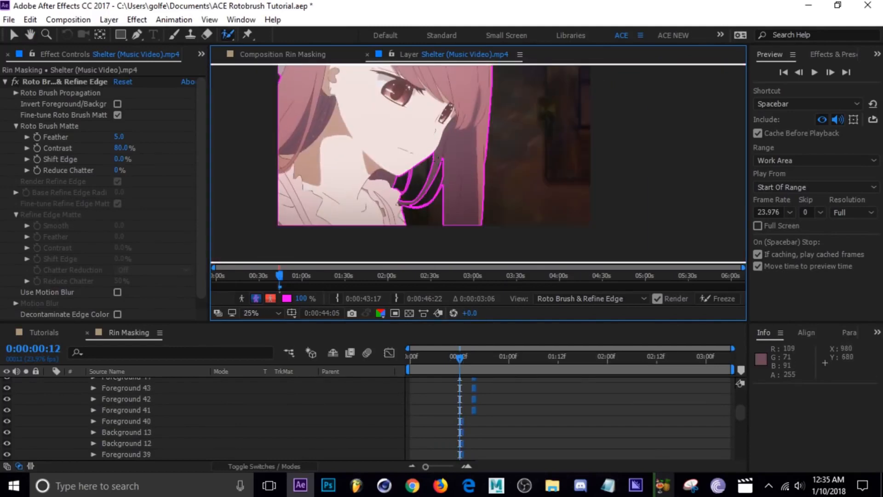
scroll(434, 244, "up", 4)
mouse_move(448, 173)
left_mouse_down()
mouse_move(425, 171)
mouse_move(489, 175)
left_mouse_up()
key("Page_Down")
key("ctrl+s")
Advance to frame 0:00:00:15, refine the thin outer strand's edges with Roto Brush strokes, and save the project.
scroll(437, 219, "down", 2)
key("Page_Down")
key("Page_Down")
scroll(459, 222, "up", 2)
scroll(416, 184, "up", 1)
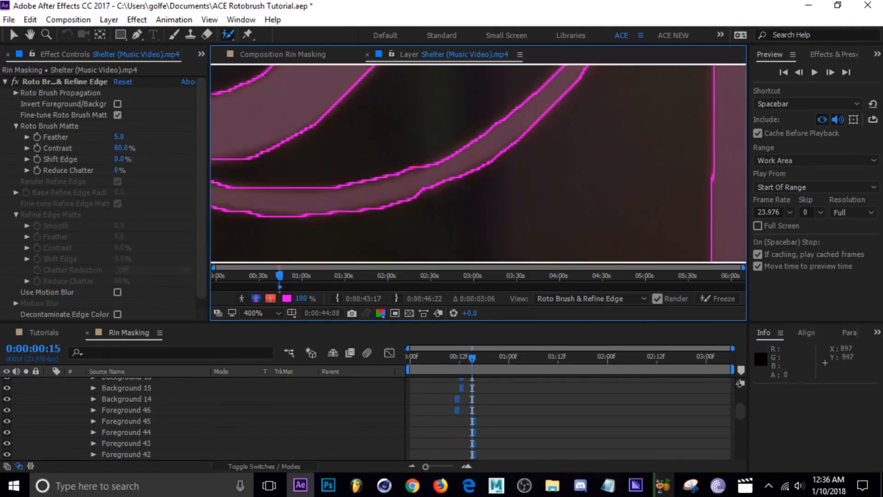
left_click_drag(349, 138, 442, 184)
mouse_move(309, 178)
left_mouse_down()
mouse_move(345, 178)
mouse_move(426, 232)
mouse_move(368, 134)
left_mouse_up()
key("alt+6")
key("ctrl+s")
scroll(418, 205, "down", 3)
scroll(368, 134, "down", 1)
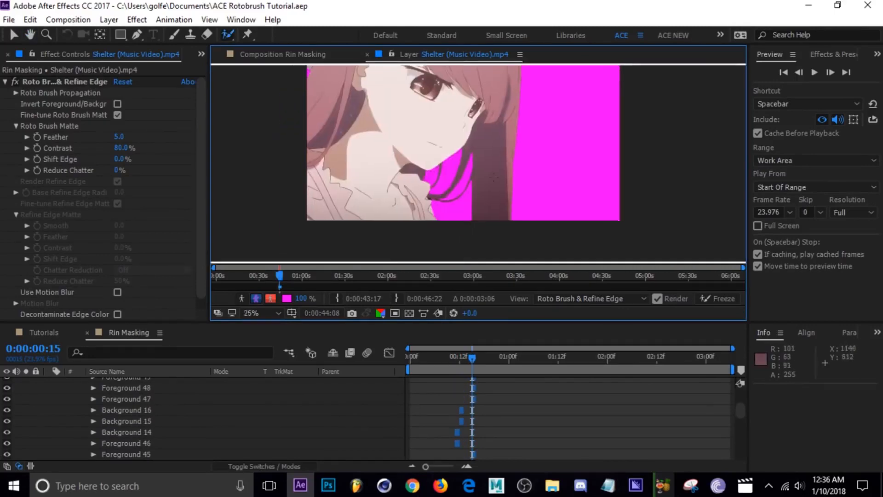
Advance to frame 0:00:00:18 and try a Roto Brush stroke on the short inner strand beside the sleeve.
key("Page_Down")
key("Page_Down")
key("Page_Down")
key("alt+5")
scroll(437, 186, "up", 3)
left_click_drag(437, 98, 415, 138)
key("ctrl+z")
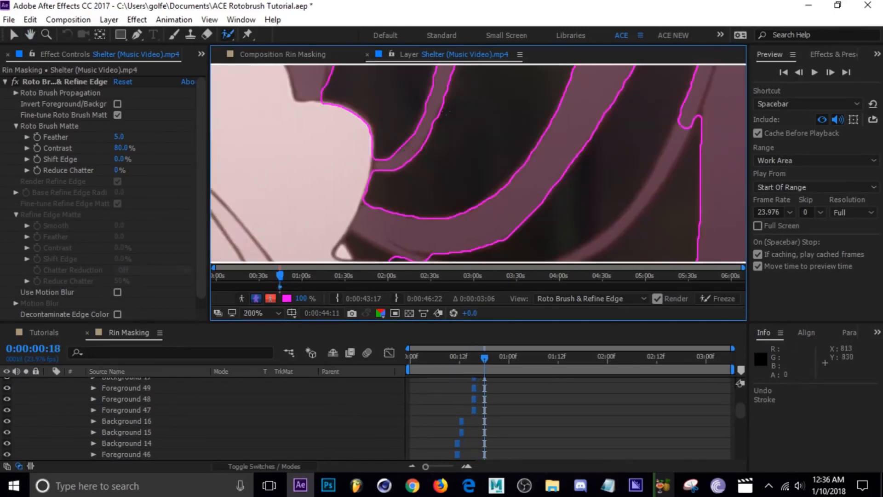
Add the thin outer strand curving toward the sleeve to the foreground on frame 0:00:00:18.
scroll(449, 81, "up", 1)
left_click_drag(340, 216, 391, 147)
scroll(449, 137, "down", 1)
left_click_drag(505, 184, 350, 162)
key("alt+6")
key("alt+5")
left_click_drag(534, 96, 323, 249)
left_click_drag(369, 255, 416, 200)
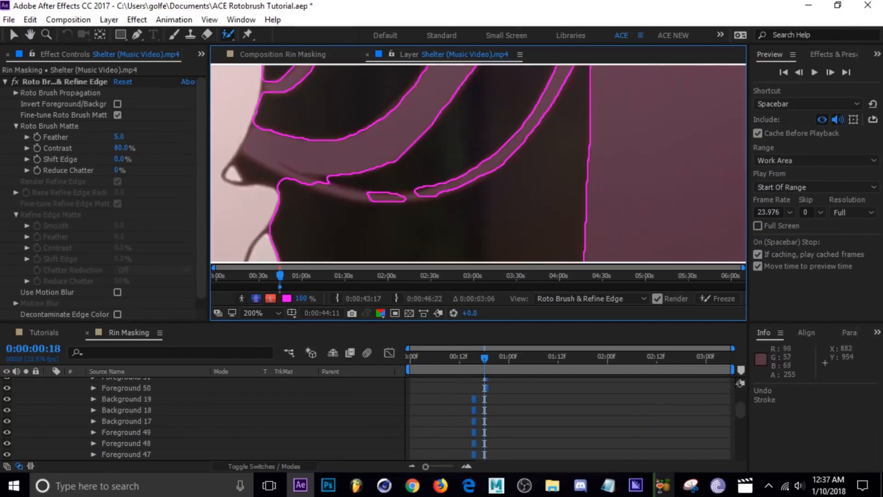
Fill the remaining gaps in the outer strand on frame 0:00:00:18, check the cutout in the overlay view, and save.
key("alt+6")
scroll(515, 110, "down", 2)
left_click_drag(529, 106, 483, 168)
scroll(524, 177, "down", 2)
key("alt+5")
key("ctrl+s")
Move through the frames to 0:00:01:10, checking the hair strands' cutout in the boundary and overlay views.
scroll(525, 177, "up", 1)
key("Page_Down")
key("Page_Down")
key("Page_Down")
key("Page_Down")
key("Page_Down")
key("Page_Down")
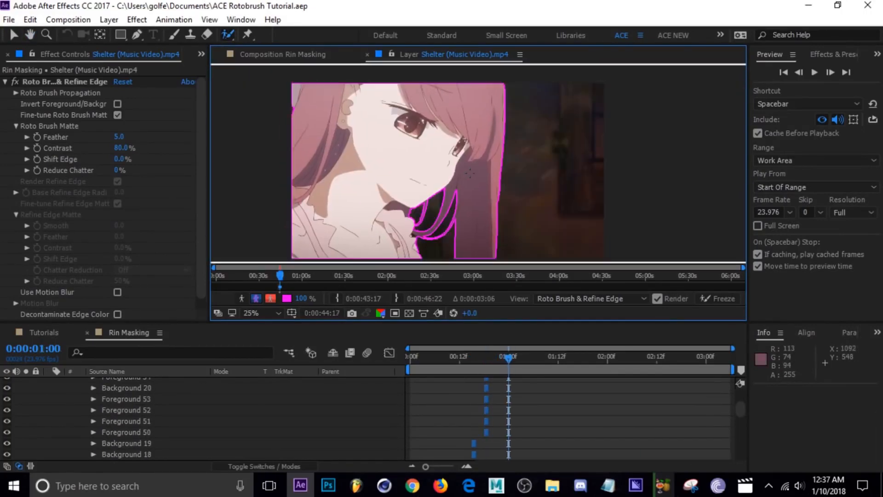
key("Page_Down")
key("Page_Down")
key("Page_Down")
key("Page_Down")
key("Page_Down")
key("Page_Down")
key("Page_Down")
key("Page_Down")
key("Page_Down")
key("Page_Down")
key("Page_Down")
key("Page_Down")
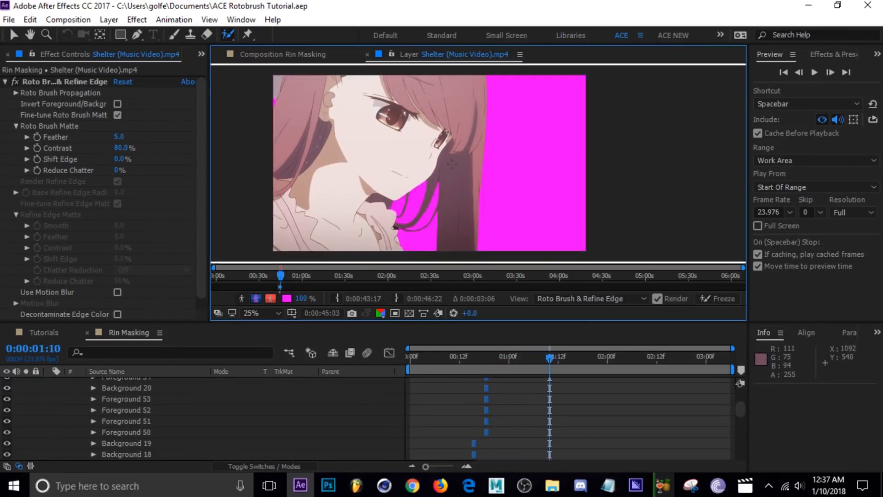
Advance to frame 0:00:01:12 and paint the thin outer strand's missing section into the foreground.
left_click_drag(418, 182, 412, 164)
scroll(443, 208, "up", 3)
key("alt+5")
key("alt+6")
left_click_drag(368, 213, 399, 202)
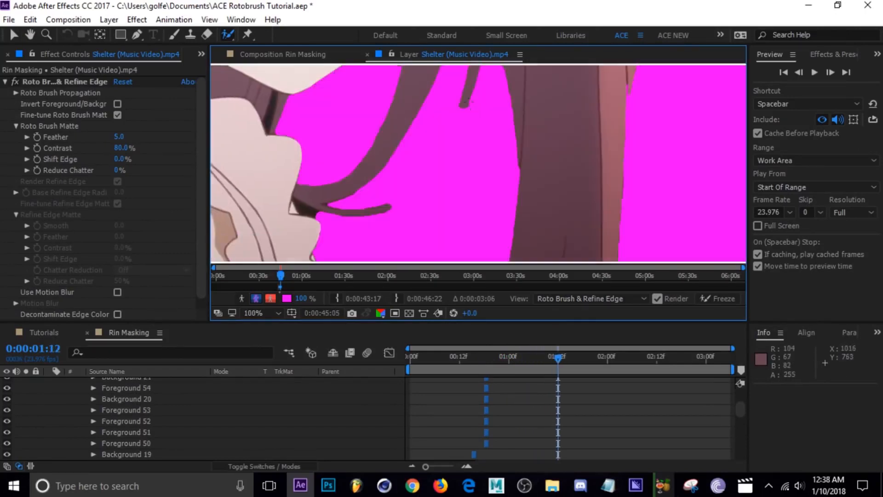
scroll(448, 197, "up", 1)
key("alt+5")
left_click_drag(344, 213, 412, 133)
scroll(414, 148, "down", 1)
Compare with frame 0:00:01:11 and refine the small strand and gap under the chin on frame 0:00:01:12.
key("Page_Up")
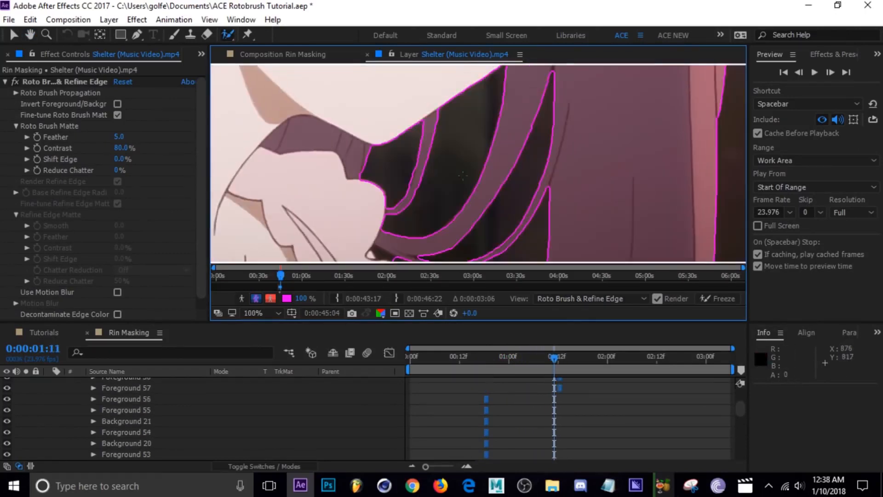
key("Page_Down")
left_click_drag(409, 227, 452, 177)
left_click_drag(372, 130, 368, 145)
scroll(370, 133, "up", 1)
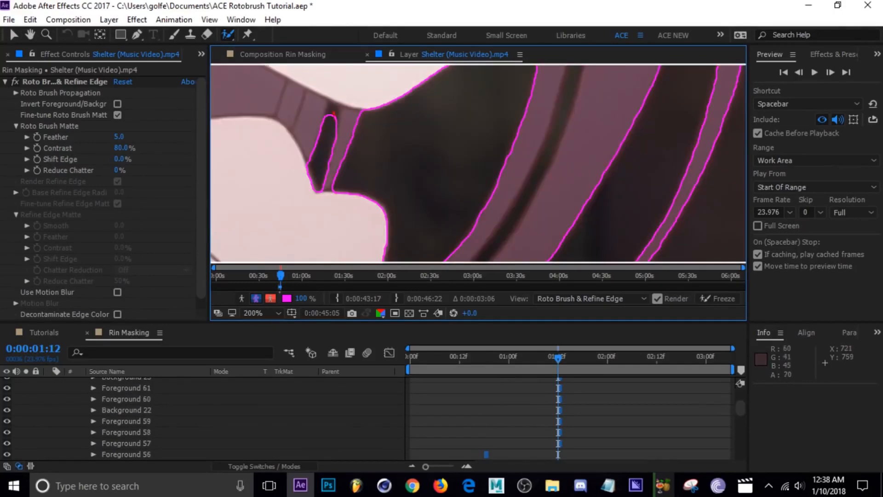
scroll(341, 129, "down", 1)
Separate the loose strands below the cheek from the dark gaps on frame 0:00:01:12 with foreground and background strokes.
left_click_drag(525, 115, 485, 200)
left_click_drag(529, 174, 441, 170)
key("alt+5")
key("alt+6")
mouse_move(469, 202)
left_mouse_down()
mouse_move(514, 120)
mouse_move(547, 191)
mouse_move(530, 129)
mouse_move(535, 176)
left_mouse_up()
key("alt+5")
scroll(554, 193, "up", 1)
left_click_drag(527, 110, 519, 200)
left_click_drag(478, 148, 480, 116)
scroll(481, 148, "down", 1)
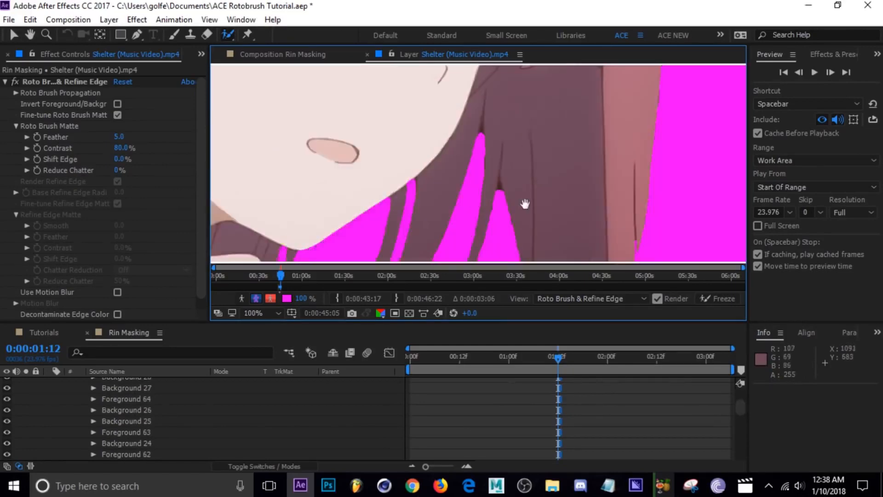
Clean up the remaining strand edges on frame 0:00:01:12, check the whole cutout in the overlay view, and save.
left_click_drag(525, 203, 561, 166)
mouse_move(653, 184)
left_mouse_down()
mouse_move(402, 144)
mouse_move(414, 214)
left_mouse_up()
key("alt+6")
scroll(414, 151, "down", 1)
key("alt+5")
scroll(363, 104, "up", 2)
left_click_drag(413, 232, 441, 188)
scroll(441, 188, "up", 1)
left_click_drag(357, 156, 396, 201)
key("alt+6")
scroll(396, 201, "down", 4)
left_click_drag(503, 80, 420, 125)
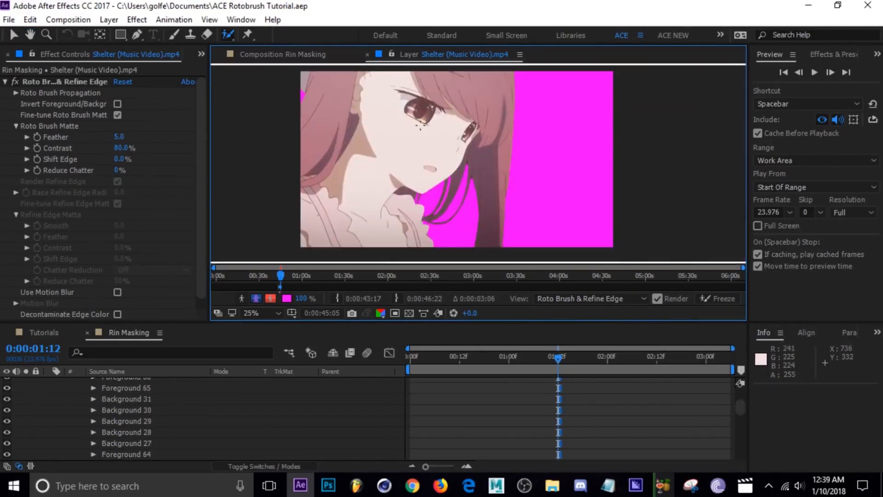
key("ctrl+s")
Advance to frame 0:00:01:15 and paint the loose strands beside the face into the foreground.
key("alt+5")
key("Page_Down")
key("Page_Down")
key("Page_Down")
scroll(448, 198, "up", 3)
mouse_move(307, 238)
left_mouse_down()
mouse_move(443, 145)
mouse_move(402, 252)
left_mouse_up()
left_click_drag(452, 159, 480, 87)
left_click_drag(368, 156, 574, 161)
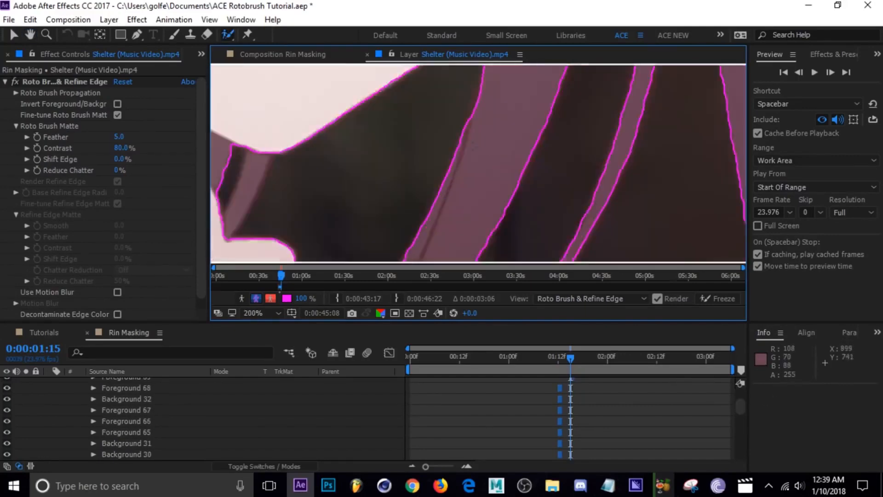
Include the small strand under the chin in the foreground on frame 0:00:01:15.
scroll(522, 157, "down", 1)
key("alt+6")
scroll(441, 147, "up", 1)
left_click_drag(414, 142, 475, 148)
key("alt+5")
left_click_drag(438, 104, 397, 205)
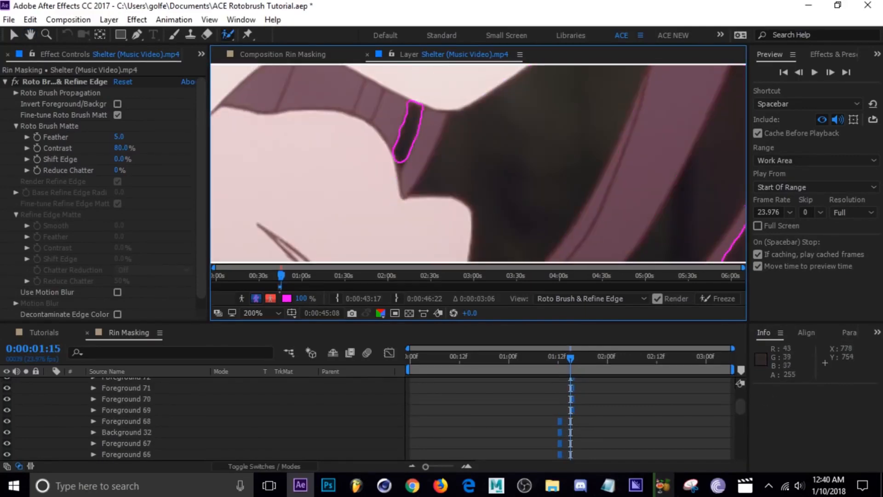
Save the project, compare the neighboring frames, and exclude the dark gaps at the strand roots on frame 0:00:01:15.
scroll(478, 163, "down", 4)
mouse_move(594, 161)
left_mouse_down()
mouse_move(497, 184)
mouse_move(496, 172)
left_mouse_up()
key("Page_Down")
key("ctrl+s")
key("Page_Up")
key("Page_Up")
key("Page_Down")
scroll(528, 186, "up", 4)
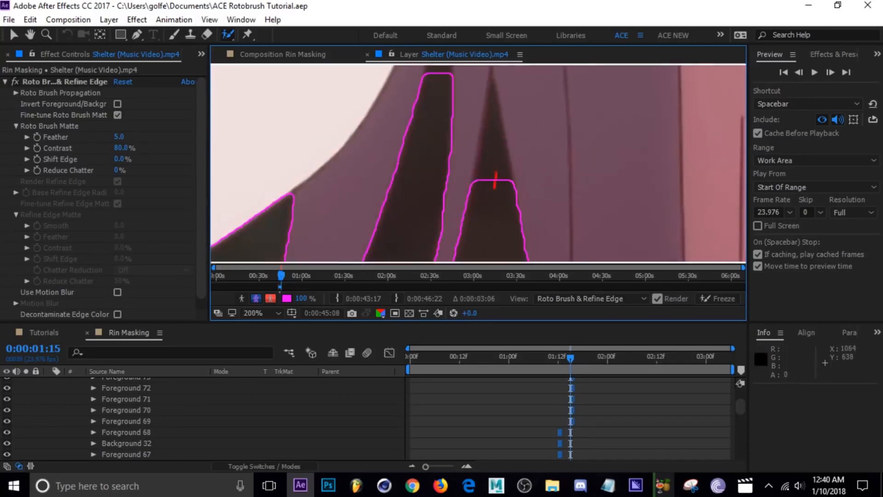
scroll(494, 179, "down", 4)
Advance to frame 0:00:01:18, add the outer strand and the wide lock's missing edge to the foreground, and save.
key("Page_Down")
key("Page_Down")
key("Page_Down")
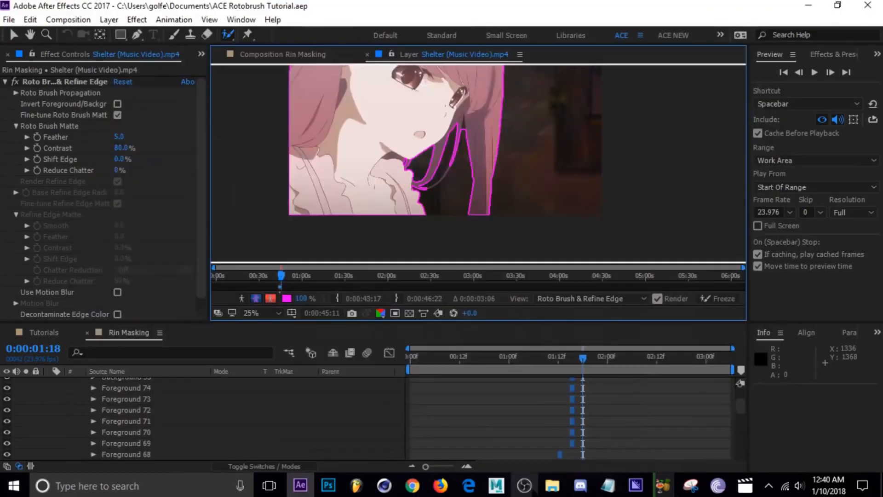
scroll(456, 156, "up", 4)
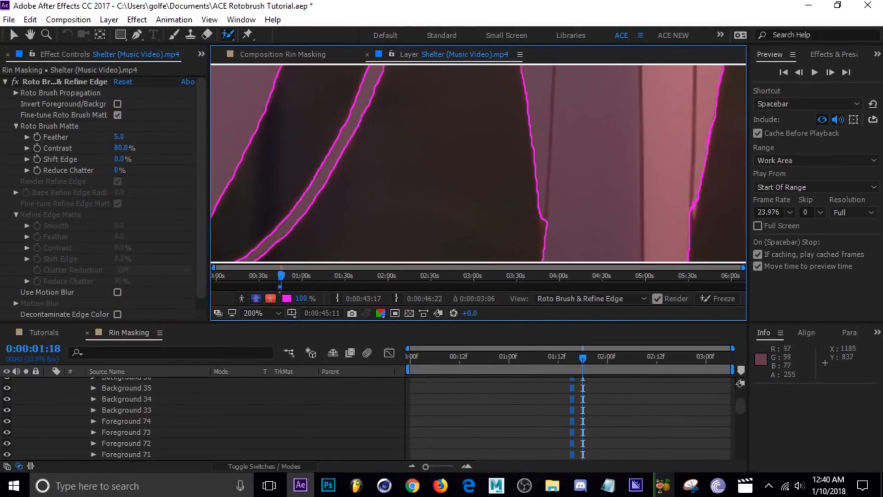
scroll(543, 220, "up", 1)
left_click_drag(603, 138, 600, 202)
scroll(552, 184, "down", 1)
left_click_drag(340, 138, 344, 179)
scroll(437, 174, "down", 2)
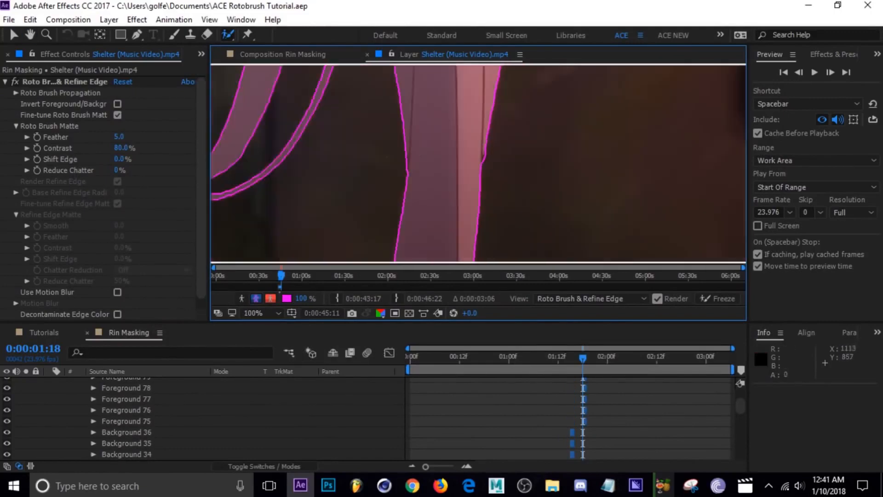
key("ctrl+s")
Refine the wide hair lock with short foreground strokes on frame 0:00:01:18 and check it in the overlay view.
scroll(518, 172, "up", 2)
scroll(517, 171, "up", 1)
mouse_move(429, 121)
left_mouse_down()
mouse_move(434, 172)
mouse_move(438, 164)
left_mouse_up()
left_click_drag(435, 125, 437, 138)
scroll(439, 147, "down", 2)
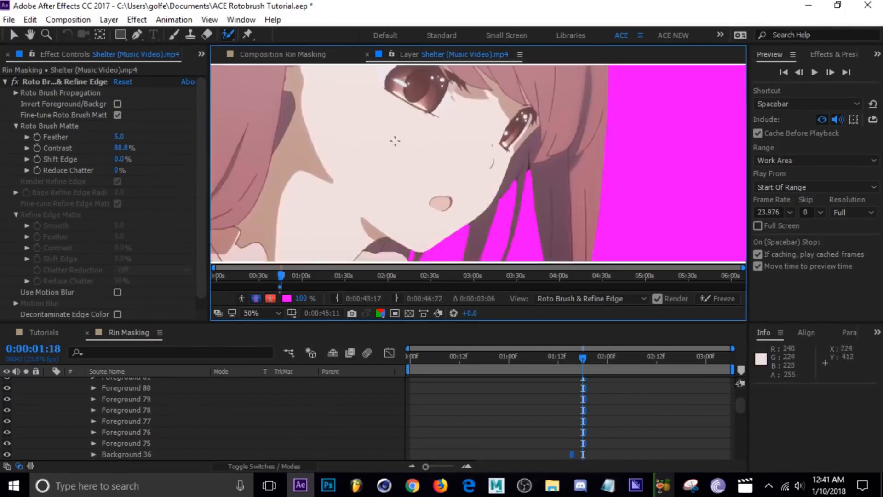
Finish the hair cleanup on frame 0:00:01:18 with foreground and background strokes and save the project.
scroll(258, 105, "up", 1)
mouse_move(239, 102)
left_mouse_down()
mouse_move(461, 160)
mouse_move(469, 171)
left_mouse_up()
scroll(471, 171, "down", 1)
left_click_drag(621, 144, 379, 95)
scroll(379, 94, "down", 2)
key("ctrl+s")
Advance through frame 0:00:01:20 to frame 0:00:02:00 and touch up the wide lock's outer edge.
key("Page_Down")
key("Page_Down")
key("Page_Down")
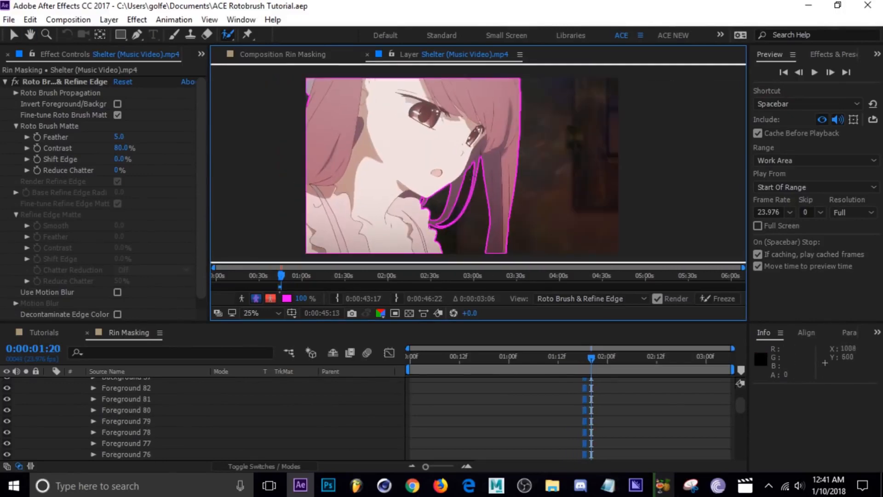
scroll(442, 214, "up", 2)
left_click_drag(443, 214, 466, 174)
key("Page_Down")
key("Page_Down")
key("Page_Down")
scroll(467, 175, "up", 1)
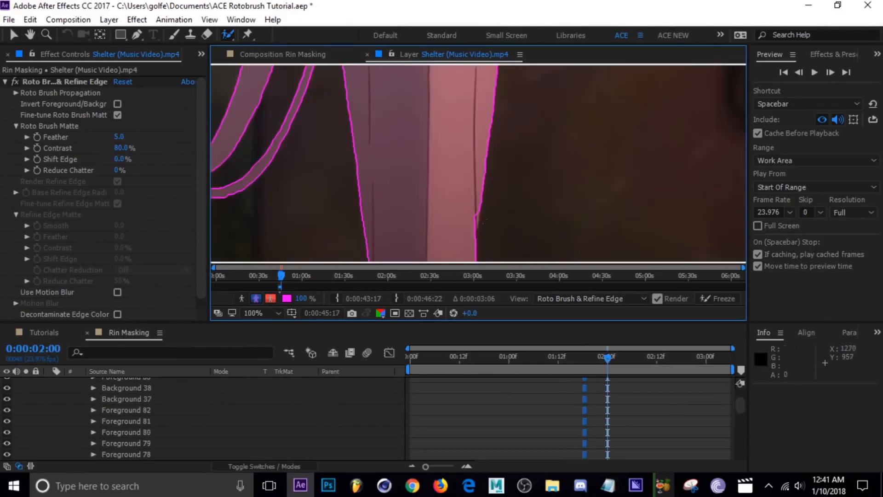
scroll(470, 241, "down", 1)
Advance to frame 0:00:02:05, checking the boundary around the loose strands on the way.
key("Page_Down")
key("Page_Down")
key("Page_Down")
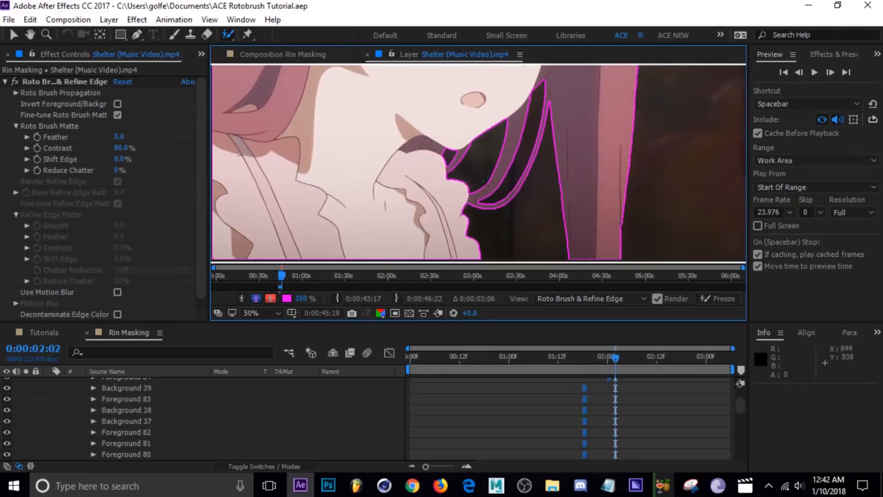
scroll(491, 172, "down", 1)
key("Page_Down")
key("Page_Down")
key("Page_Down")
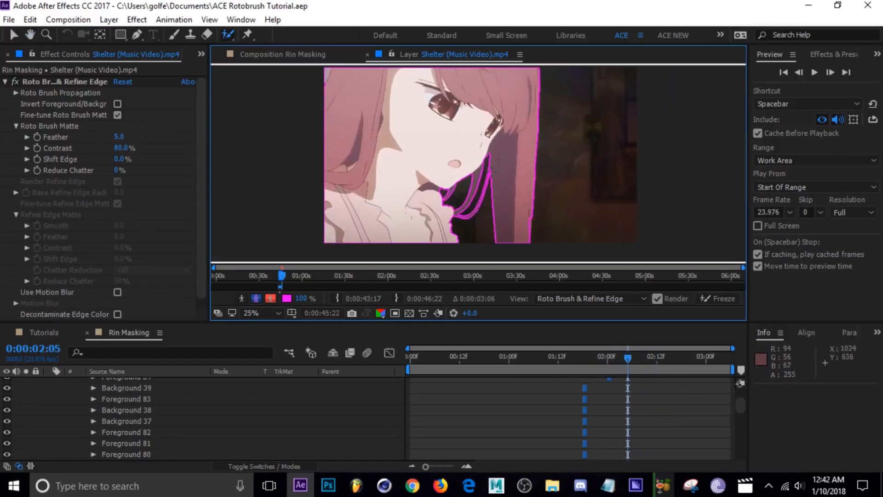
Correct the loose hair strands between the chin and the wide lock with Roto Brush strokes on frame 0:00:02:06.
scroll(491, 172, "up", 2)
left_click_drag(384, 134, 389, 159)
scroll(414, 163, "down", 1)
scroll(414, 163, "up", 2)
left_click_drag(464, 120, 432, 216)
left_click_drag(440, 141, 451, 99)
scroll(451, 138, "down", 1)
left_click_drag(483, 206, 391, 97)
left_click_drag(476, 108, 437, 215)
Clear the dark gap between the neckband and the thin strand on frame 0:00:02:06, and save the project.
scroll(437, 152, "up", 1)
left_click_drag(391, 152, 515, 151)
mouse_move(516, 73)
left_mouse_down()
mouse_move(506, 95)
mouse_move(295, 169)
left_mouse_up()
scroll(346, 129, "down", 1)
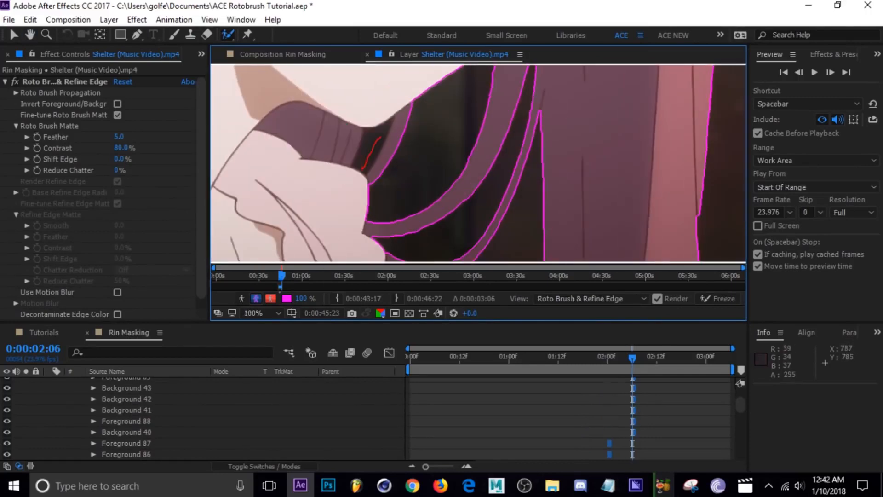
left_click_drag(362, 169, 361, 171)
scroll(506, 166, "down", 1)
mouse_move(511, 167)
left_mouse_down()
mouse_move(462, 163)
mouse_move(470, 162)
mouse_move(461, 205)
left_mouse_up()
key("ctrl+s")
scroll(470, 161, "down", 1)
Advance to frame 0:00:02:12 and restore the lower loose strands beside the collar with foreground strokes.
key("Page_Down")
key("Page_Down")
key("Page_Down")
key("Page_Down")
key("Page_Down")
key("Page_Down")
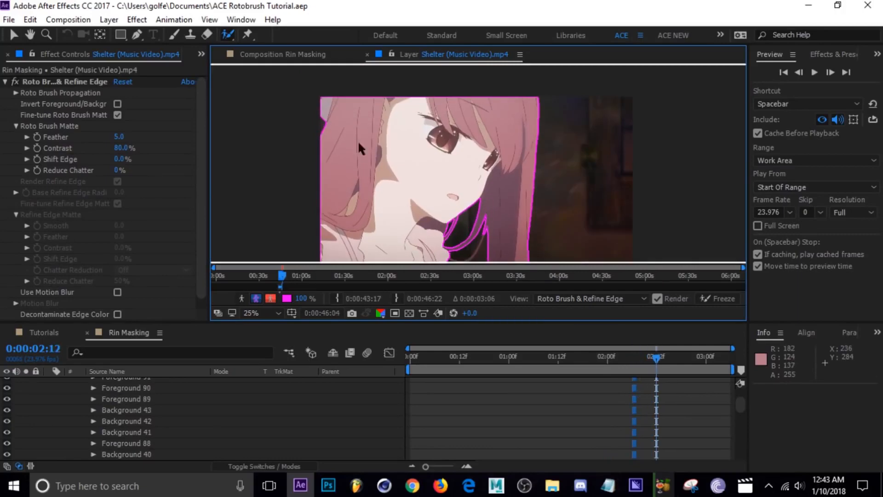
scroll(464, 230, "up", 2)
mouse_move(464, 239)
left_mouse_down()
mouse_move(449, 132)
mouse_move(489, 147)
left_mouse_up()
mouse_move(444, 163)
left_mouse_down()
mouse_move(293, 212)
mouse_move(506, 161)
left_mouse_up()
scroll(293, 211, "up", 1)
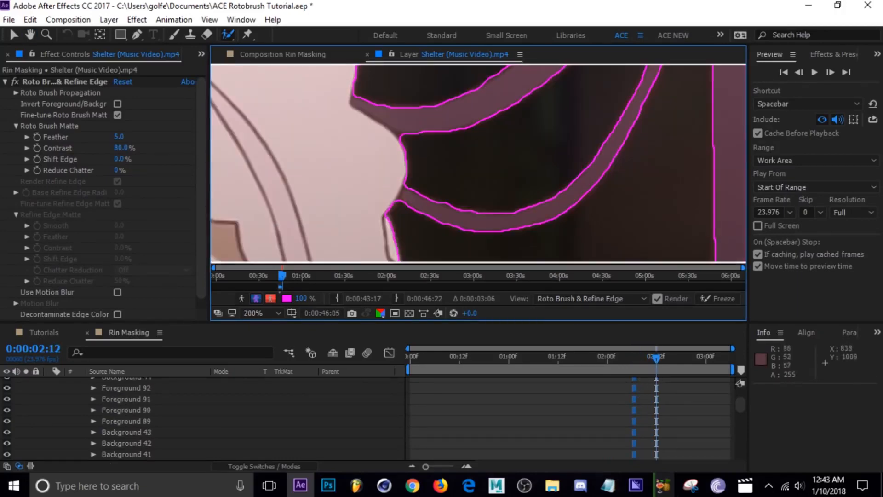
left_click_drag(428, 122, 359, 204)
left_click_drag(367, 122, 414, 241)
Correct the thin strand beside the neckband on frame 0:00:02:12, check it in the overlay view and save the project.
scroll(413, 207, "down", 1)
scroll(405, 160, "up", 1)
left_click_drag(393, 104, 374, 149)
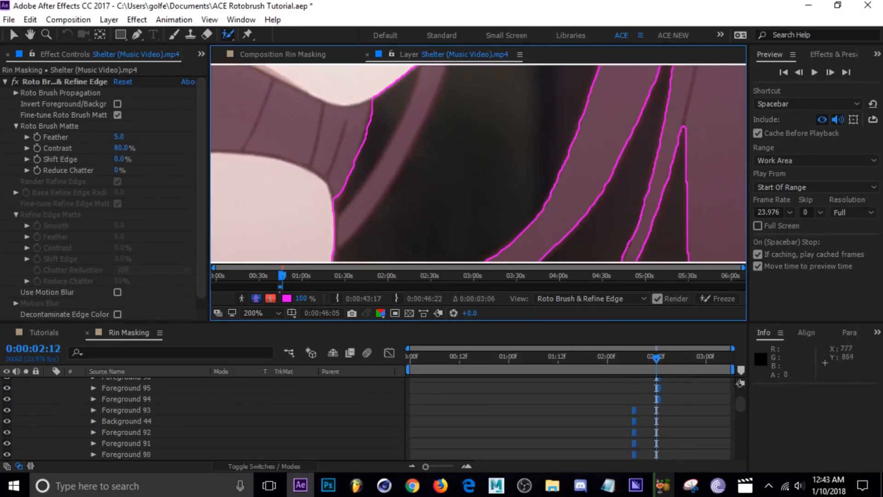
scroll(412, 161, "down", 1)
mouse_move(354, 211)
left_mouse_down()
mouse_move(412, 131)
mouse_move(409, 189)
mouse_move(266, 199)
left_mouse_up()
key("alt+6")
key("alt+5")
scroll(446, 151, "down", 2)
key("ctrl+s")
Advance to frame 0:00:02:15 and correct the mask where the lower loose strand meets the collar.
key("Page_Down")
key("Page_Down")
scroll(463, 225, "up", 3)
scroll(260, 199, "up", 2)
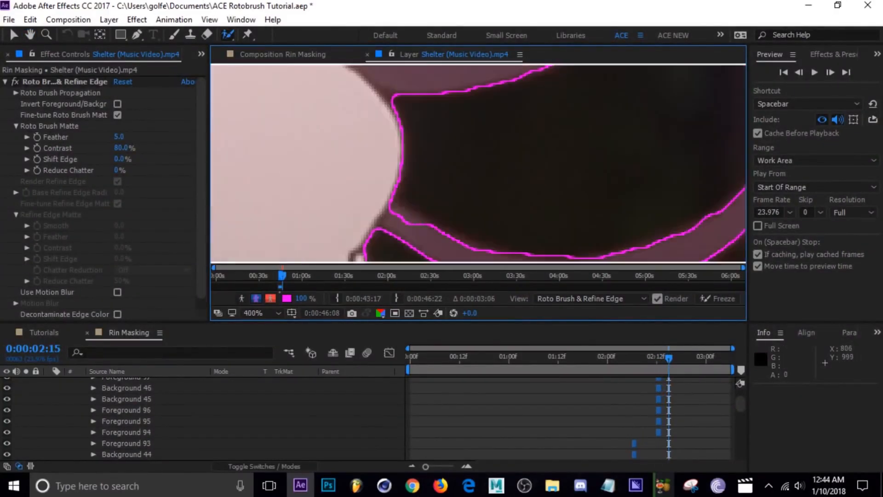
left_click_drag(529, 248, 412, 156)
left_click_drag(422, 175, 449, 171)
Check the mask on frame 0:00:02:15 in the overlay view and save the project.
scroll(449, 171, "down", 2)
key("alt+6")
scroll(412, 154, "down", 3)
scroll(412, 153, "up", 2)
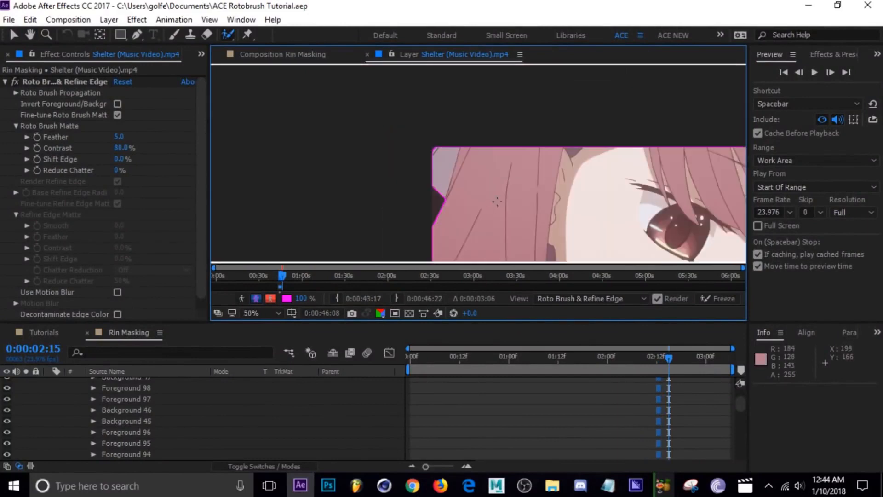
scroll(497, 201, "down", 2)
left_click_drag(579, 216, 473, 183)
key("ctrl+s")
Advance to frame 0:00:02:18 and examine the loose strands in the overlay and boundary views.
key("Page_Down")
key("alt+5")
key("Page_Down")
key("Page_Down")
scroll(478, 175, "up", 3)
key("alt+6")
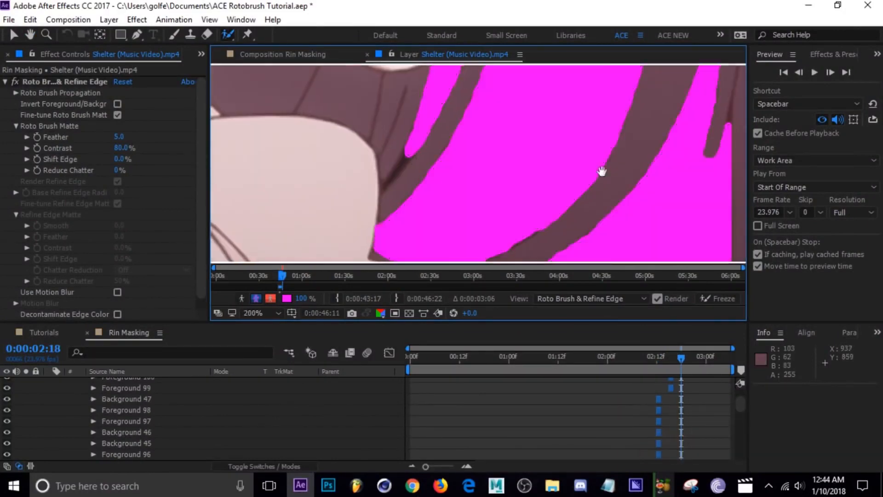
key("alt+5")
scroll(601, 172, "down", 1)
Clean up the edges of the loose strands on frame 0:00:02:18 with background strokes and check them in the overlay view.
left_click_drag(601, 172, 551, 133)
left_click_drag(547, 116, 493, 220)
scroll(511, 118, "up", 2)
left_click_drag(653, 96, 618, 216)
key("alt+6")
mouse_move(295, 138)
left_mouse_down()
mouse_move(575, 113)
mouse_move(507, 201)
left_mouse_up()
key("alt+5")
Advance through frame 0:00:02:21 to the clip's last frame, 0:00:03:05, checking the mask boundary.
scroll(507, 201, "down", 4)
key("Page_Down")
key("Page_Down")
key("Page_Down")
key("Page_Down")
key("Page_Down")
key("Page_Down")
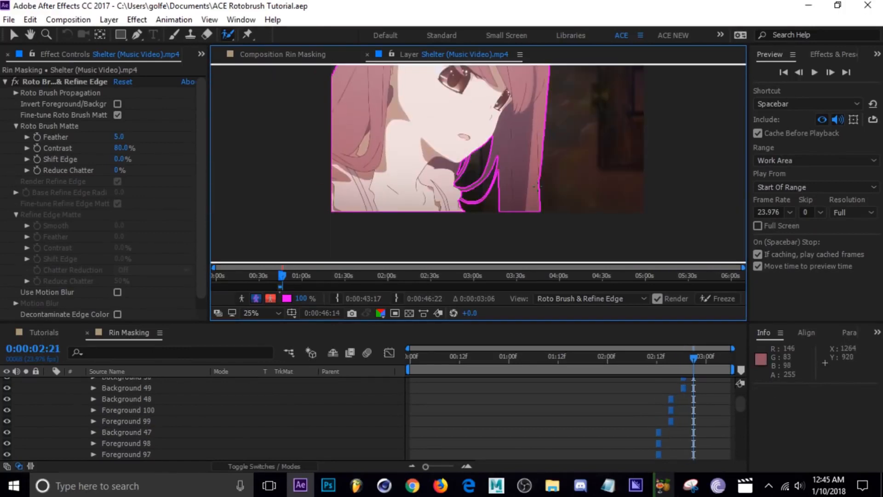
left_click_drag(543, 151, 516, 198)
key("Page_Down")
key("Page_Down")
key("Page_Down")
key("Page_Down")
key("Page_Down")
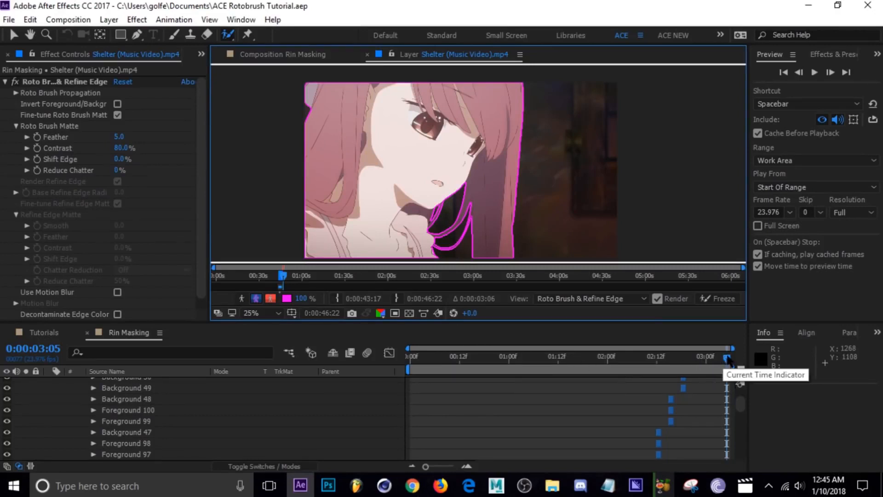
Scrub through the clip and examine the mask boundary around the loose strands, including frames 0:00:01:17, 0:00:01:12 and 0:00:02:11.
left_click_drag(727, 359, 605, 364)
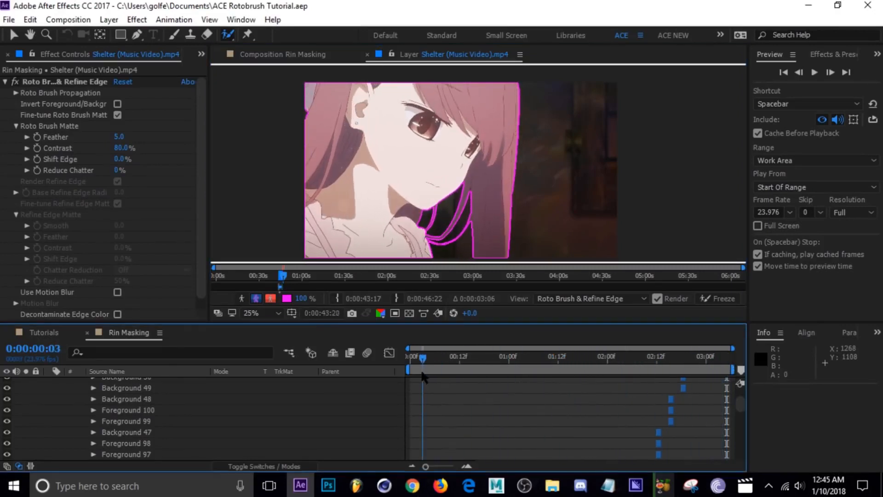
left_click_drag(432, 378, 513, 370)
left_click_drag(547, 361, 578, 367)
left_click_drag(530, 225, 536, 196)
scroll(563, 210, "up", 1)
scroll(536, 195, "up", 1)
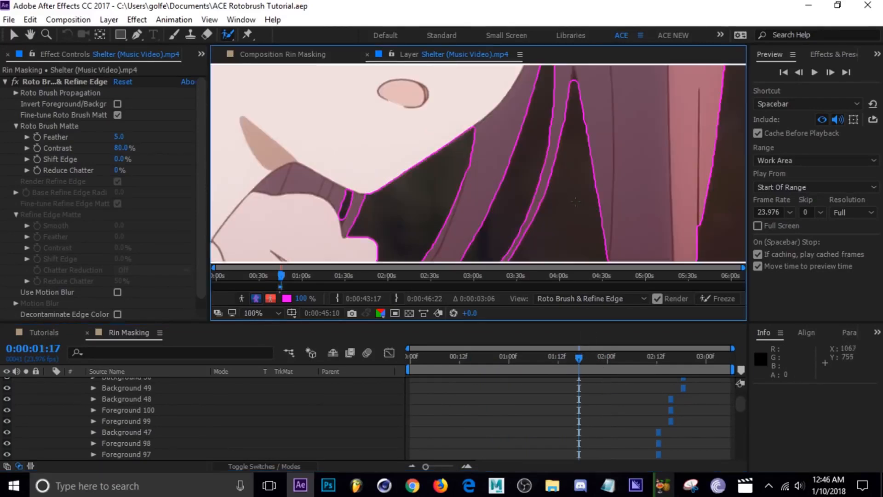
scroll(575, 201, "down", 2)
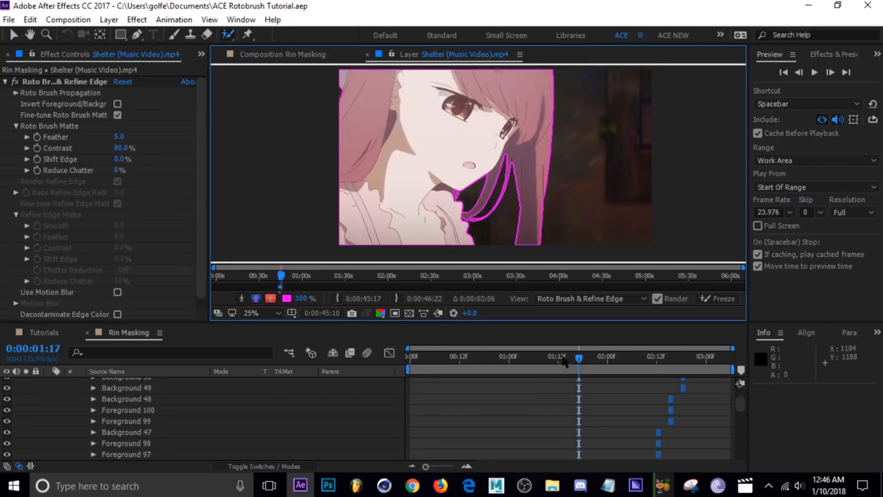
left_click_drag(580, 361, 560, 357)
left_click_drag(534, 198, 461, 205)
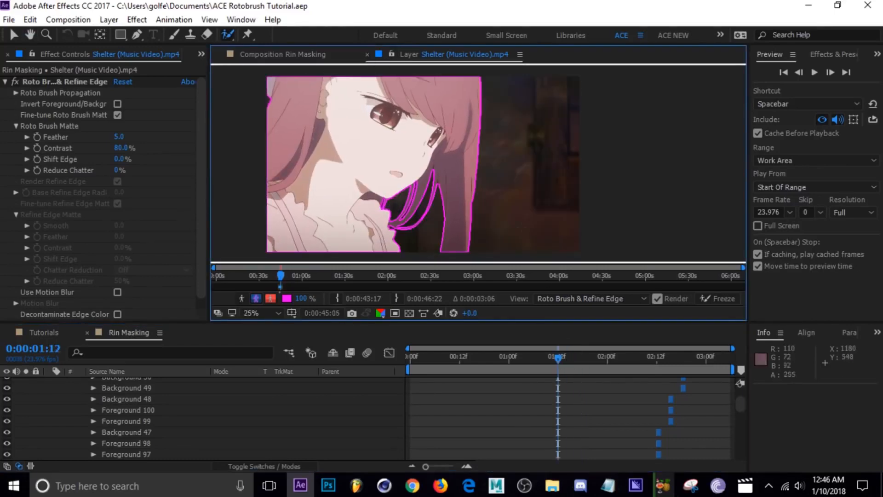
mouse_move(661, 363)
left_mouse_down()
mouse_move(730, 362)
mouse_move(466, 362)
mouse_move(652, 357)
left_mouse_up()
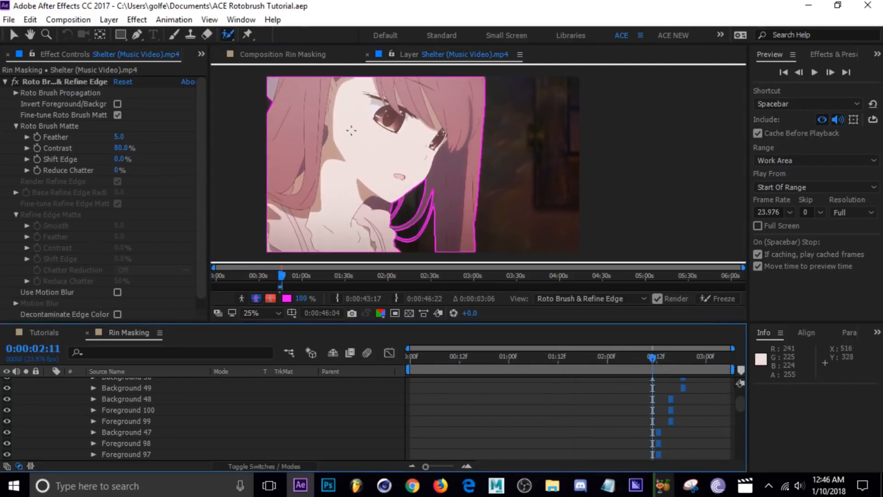
Close the layer view and examine the cut-out hair strands closely in the Rin Masking composition at 0:00:02:11.
left_click(367, 54)
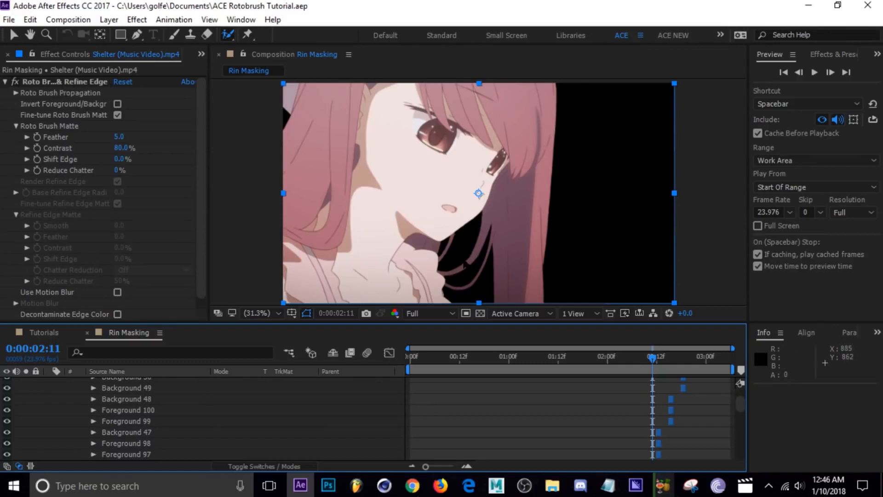
left_click_drag(464, 266, 480, 199)
scroll(462, 220, "up", 3)
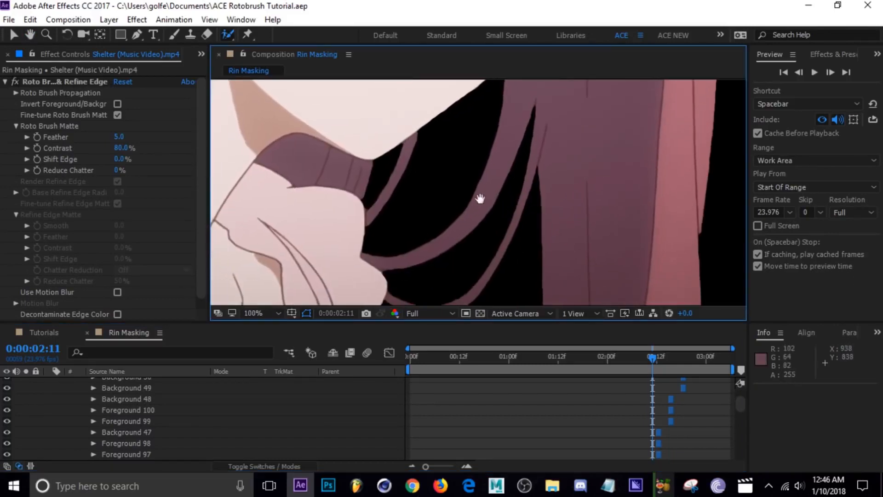
scroll(480, 198, "up", 2)
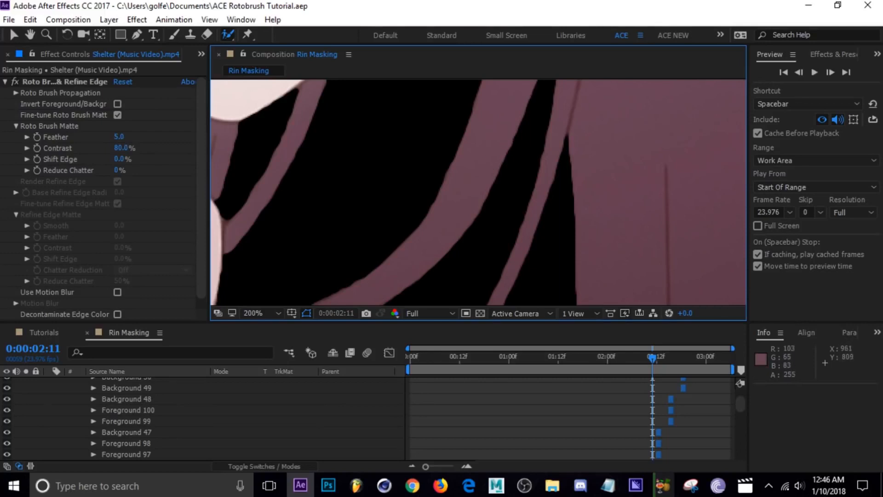
Try a Feather of 54.5 on the Roto Brush matte and undo the change.
left_click_drag(118, 137, 465, 164)
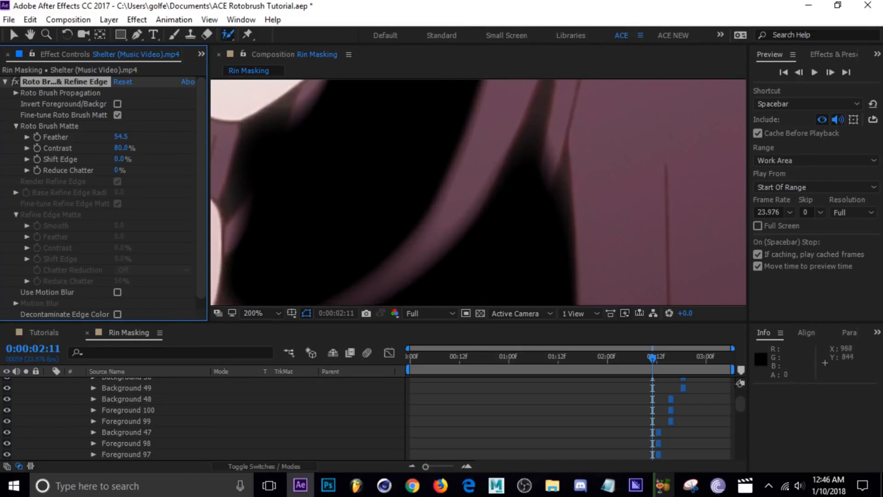
scroll(497, 202, "down", 2)
left_click_drag(483, 214, 480, 221)
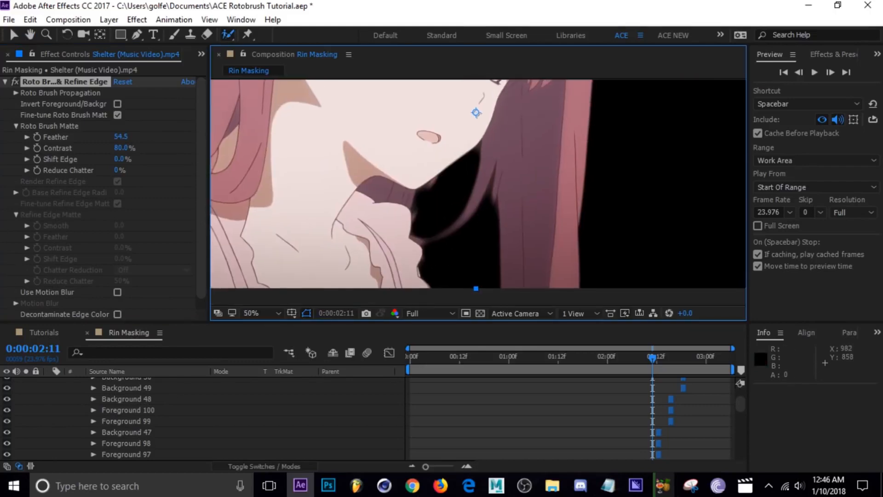
key("ctrl+z")
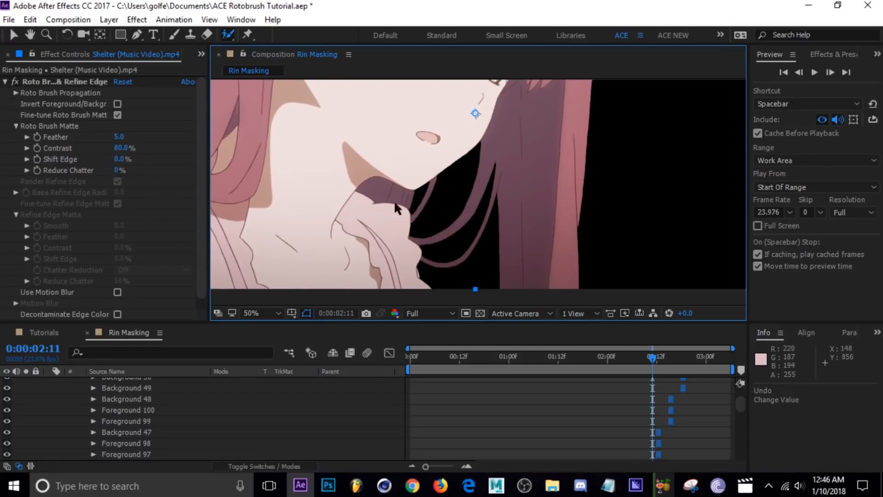
Set the Roto Brush matte's Shift Edge to 100% and its Feather to 7.5.
scroll(450, 230, "up", 2)
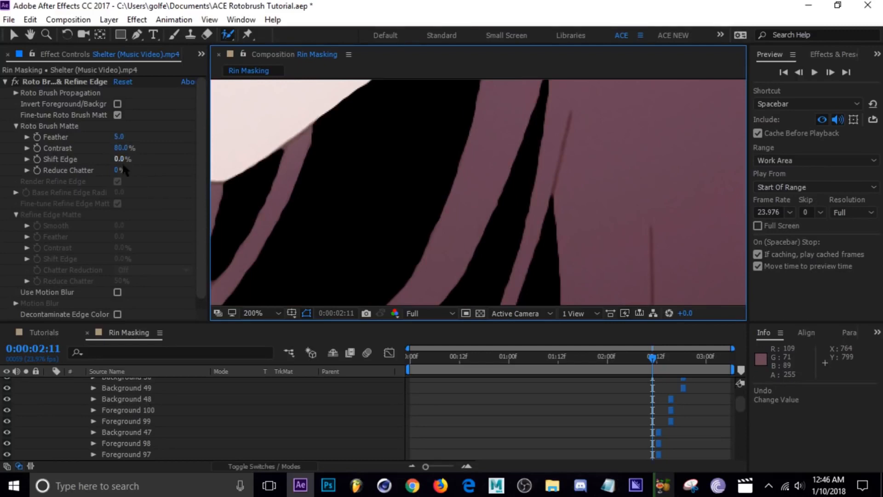
left_click_drag(120, 158, 201, 162)
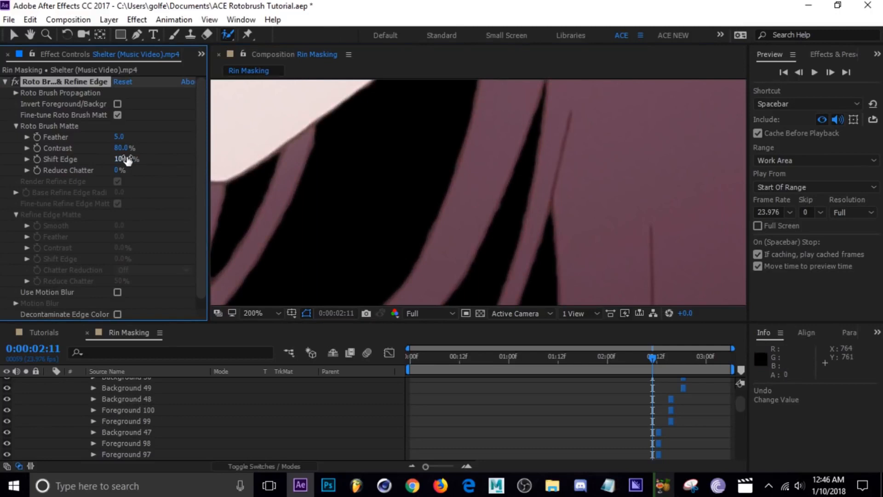
scroll(446, 235, "down", 2)
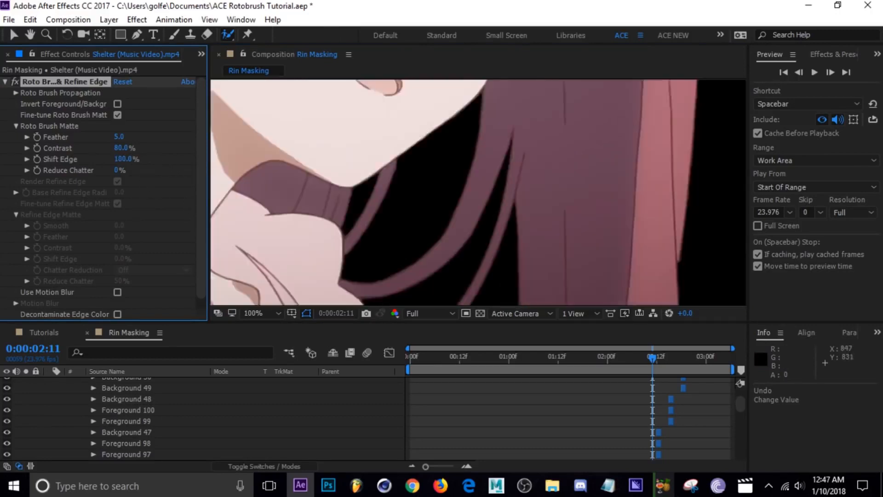
scroll(445, 236, "up", 2)
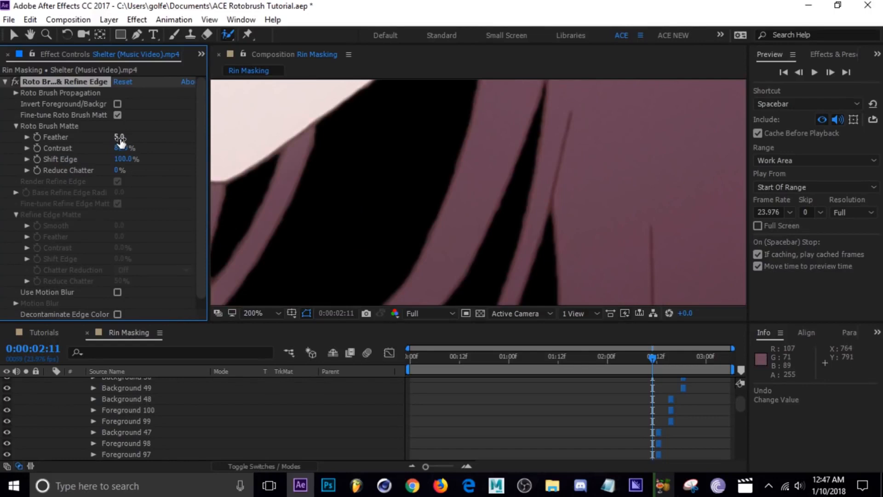
left_click_drag(120, 140, 136, 137)
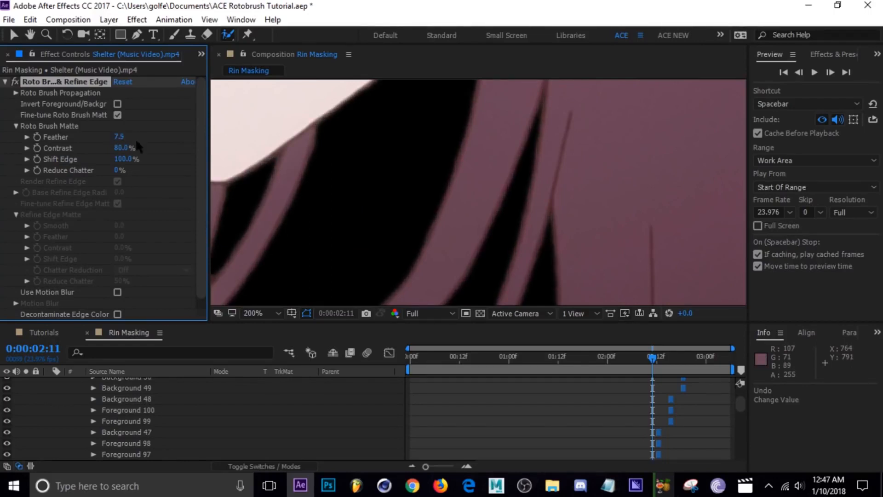
scroll(441, 241, "down", 2)
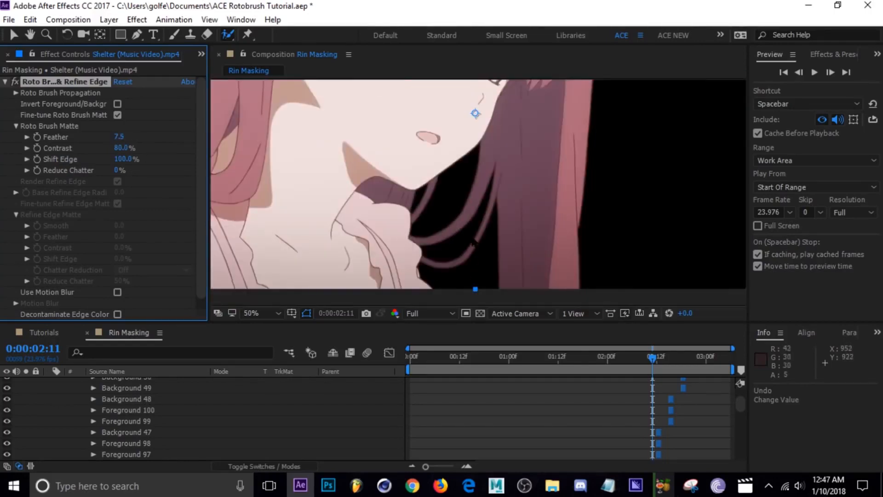
scroll(460, 233, "down", 1)
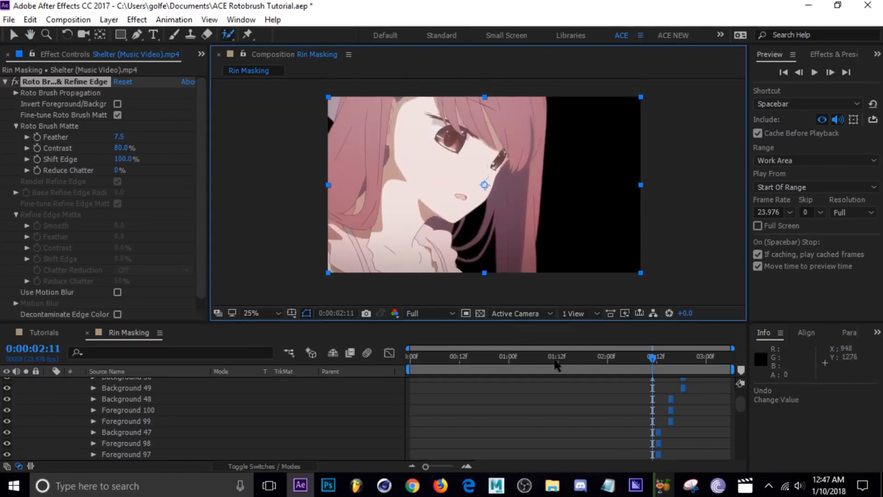
Review the cut-out across the timeline, collapse the Shelter layer's properties and move to frame 0:00:00:21.
left_click_drag(554, 361, 683, 378)
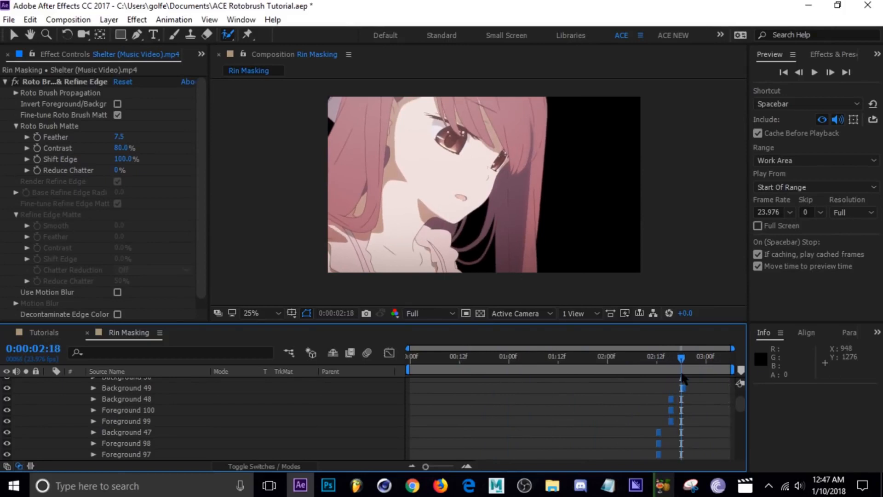
scroll(221, 410, "up", 6)
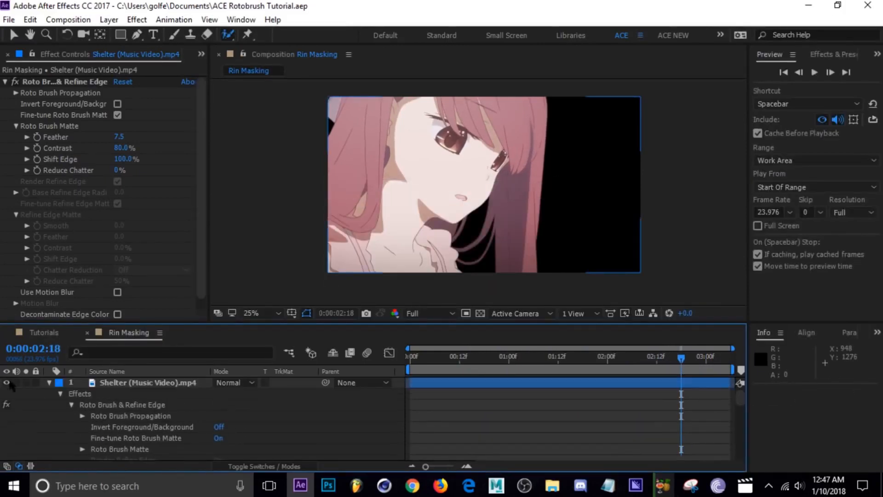
left_click(48, 382)
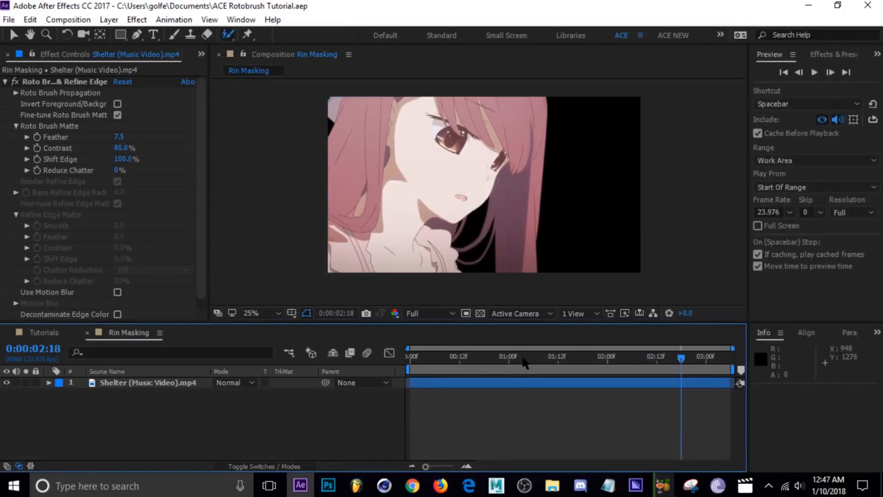
left_click_drag(515, 366, 496, 363)
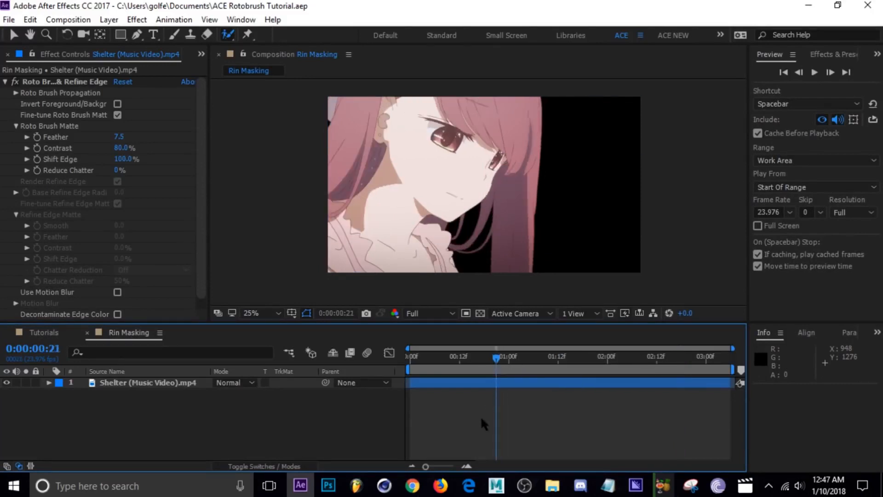
Look at the cyan-background example in the Tutorials composition and return to Rin Masking.
left_click(45, 333)
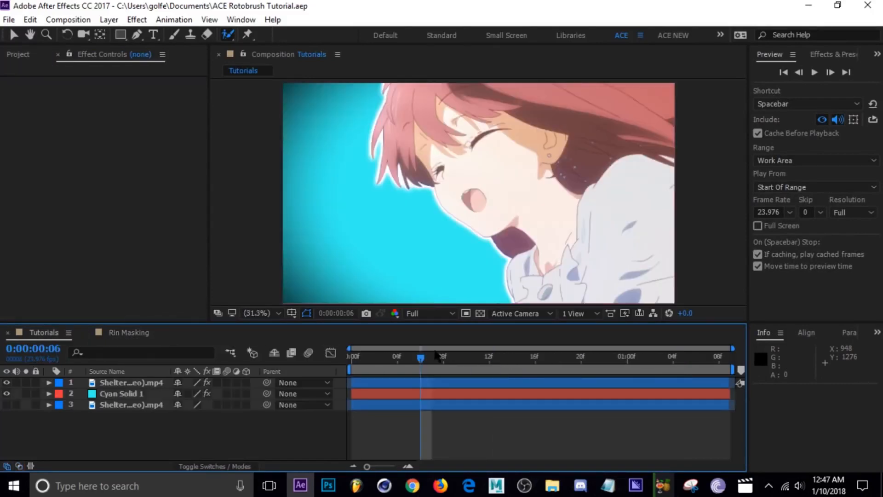
left_click(489, 360)
left_click(129, 332)
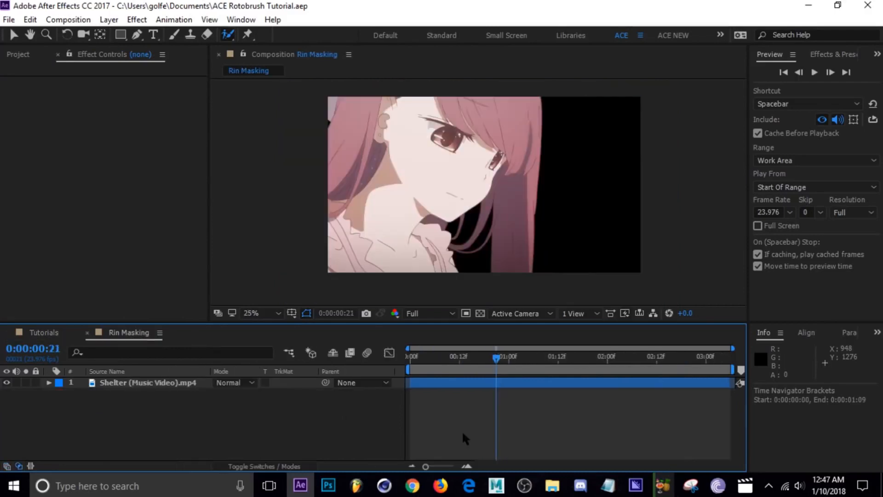
Add a 1920 × 1080 px cyan solid layer to the Rin Masking composition.
key("ctrl+y")
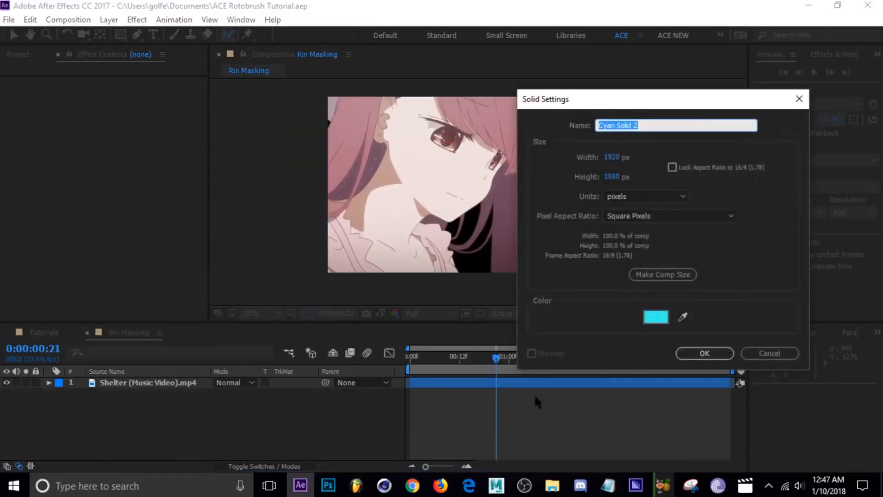
left_click(699, 354)
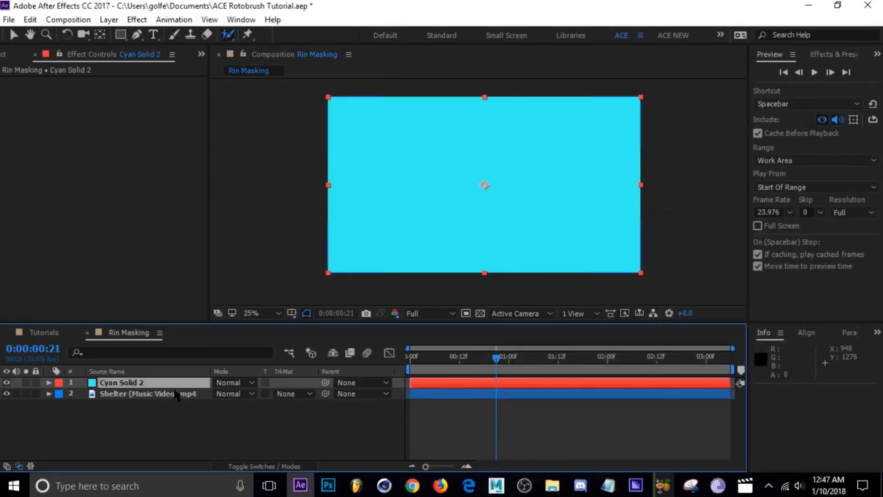
Place the cyan solid beneath the Shelter clip and apply the BCC Vignette effect to the solid.
left_click_drag(174, 383, 176, 411)
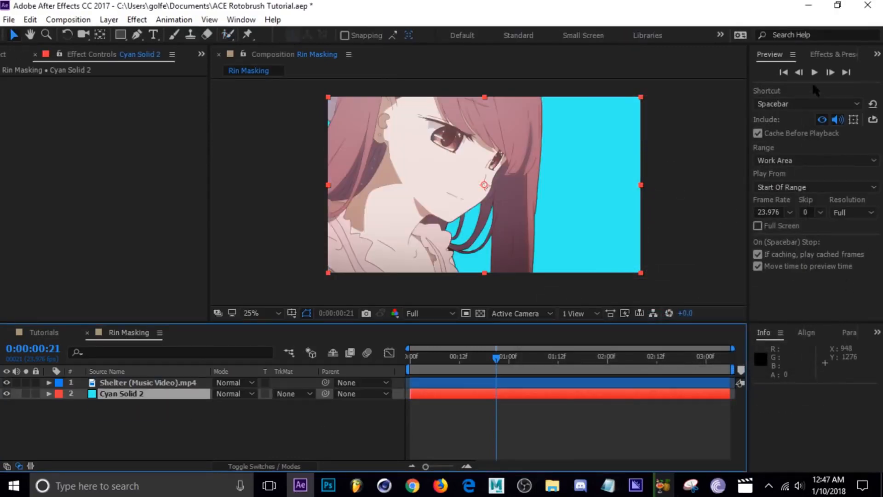
left_click(834, 55)
left_click(821, 70)
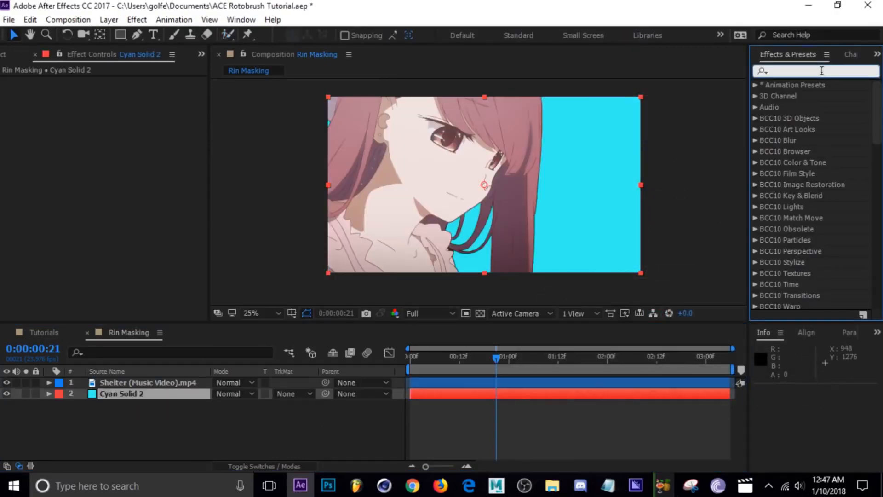
type("vignett")
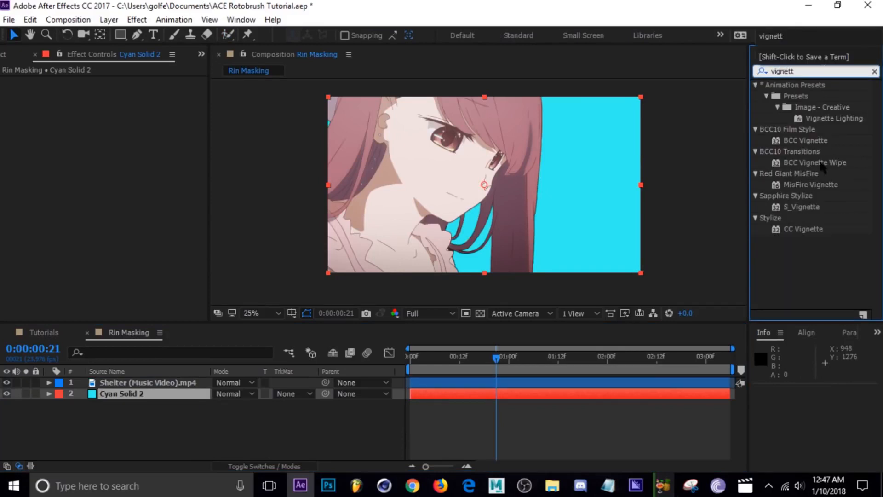
left_click(808, 143)
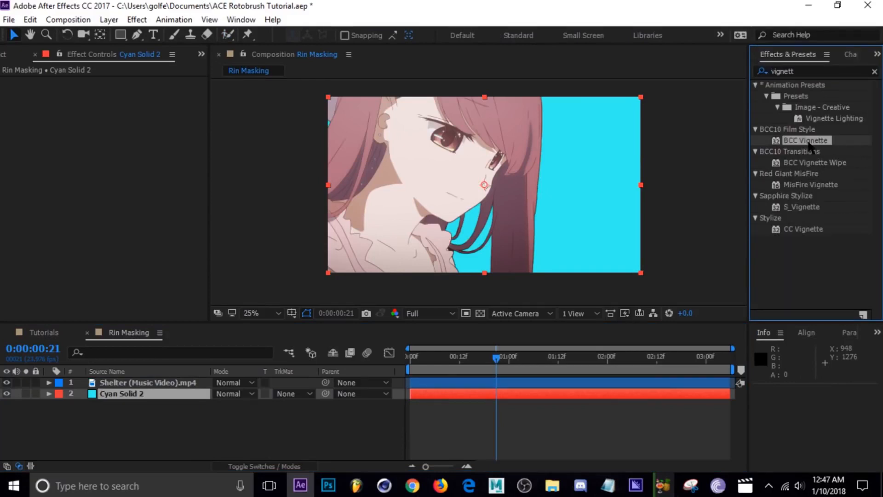
left_click_drag(808, 146, 183, 388)
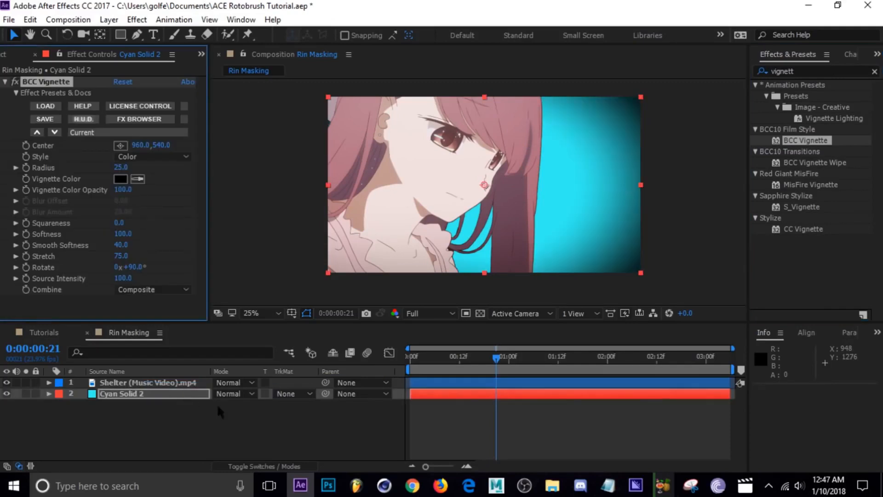
Set the vignette's Radius to 32 and compare the result with the example in the Tutorials composition.
left_click_drag(122, 168, 131, 172)
left_click(493, 417)
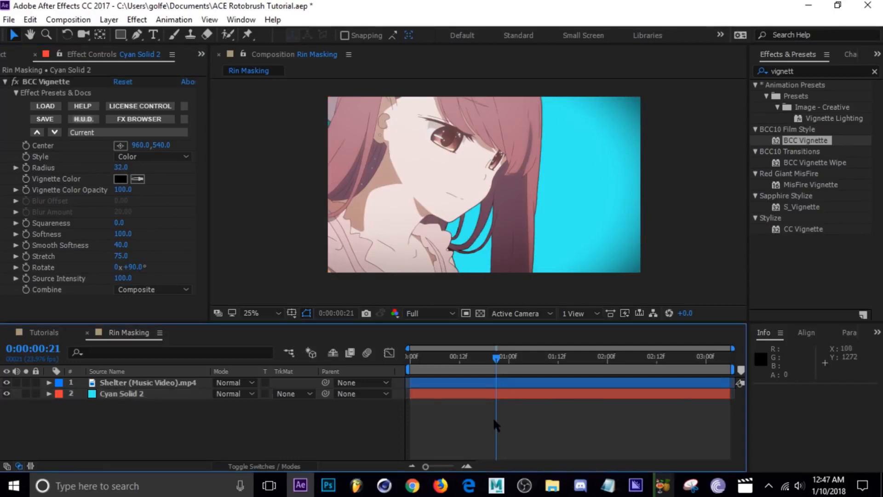
key("space")
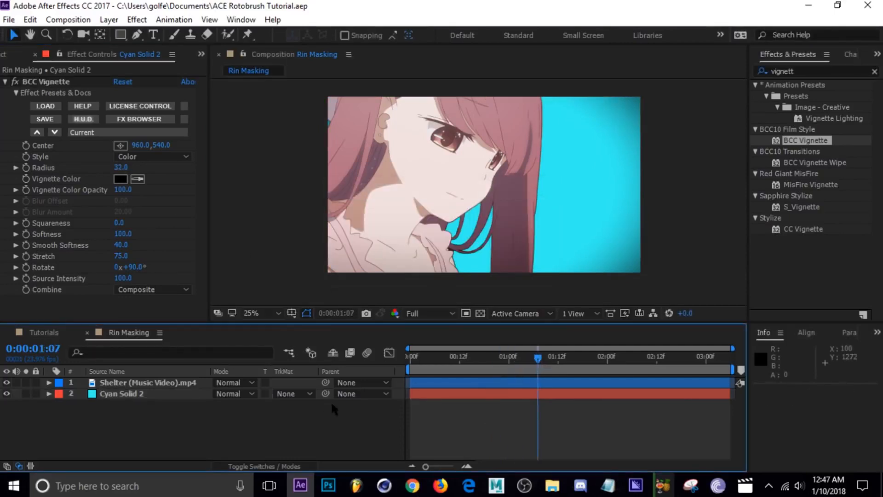
left_click(44, 332)
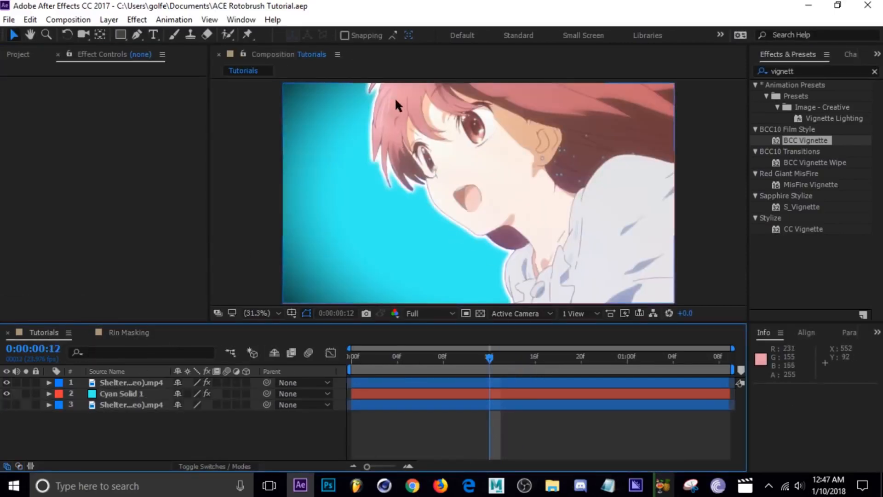
left_click(128, 332)
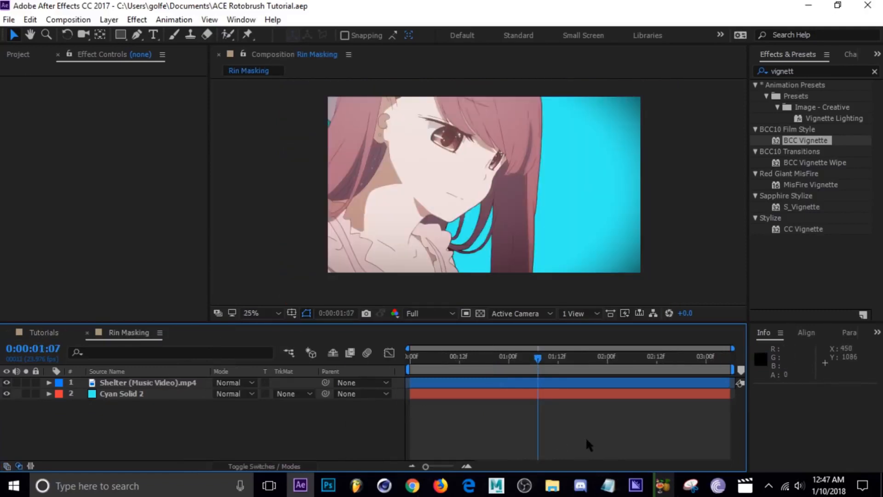
Find the S_DropShadow effect with the search term "dropshadow" and apply it to the Shelter clip.
left_click(512, 383)
left_click(828, 67)
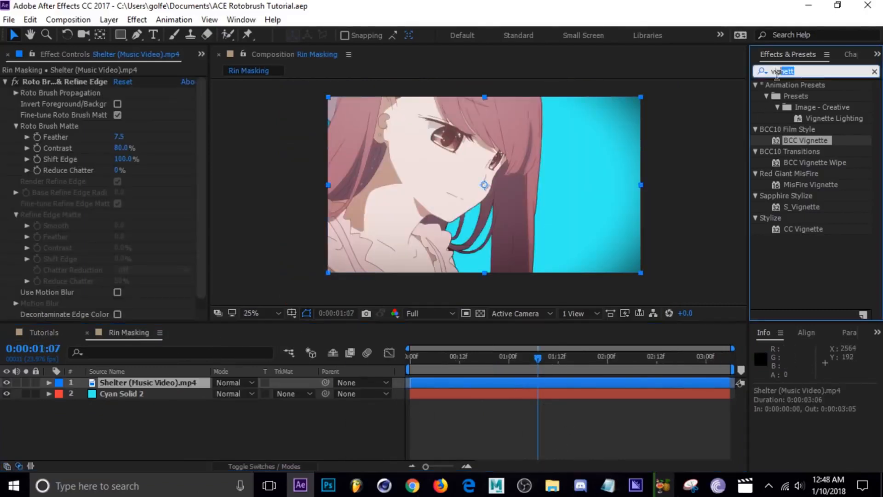
type("drop")
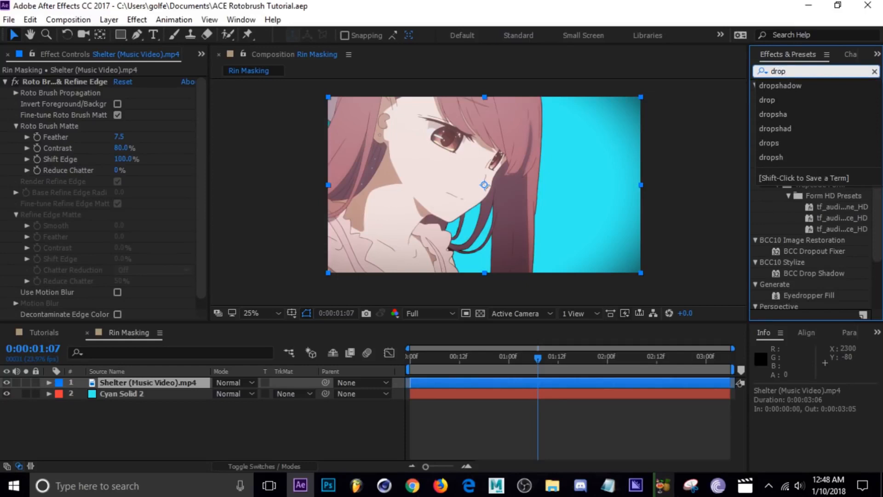
left_click(816, 85)
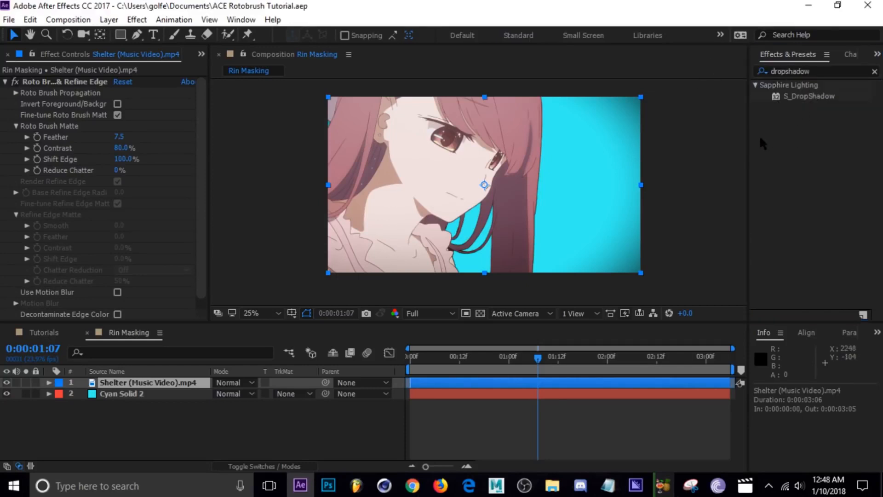
double_click(794, 98)
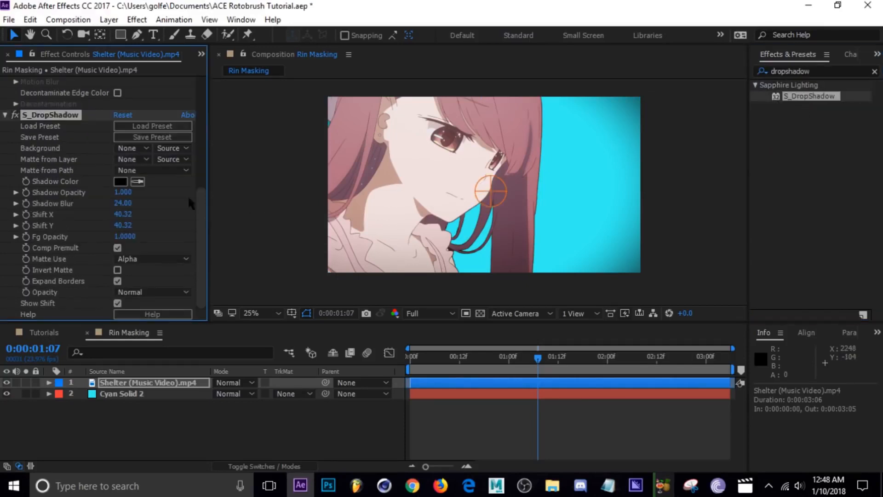
Set both Shift X and Shift Y of the drop shadow to 0.
left_click(122, 215)
type("0")
key("Return")
left_click(123, 225)
type("00")
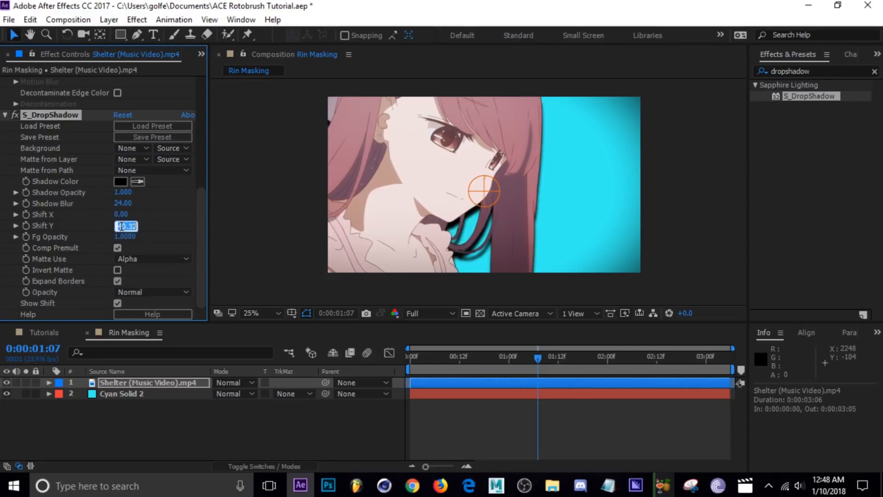
key("Return")
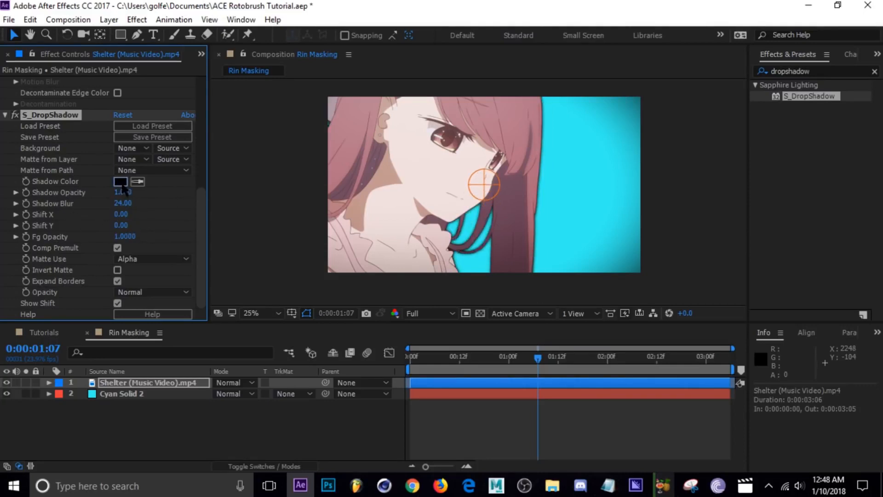
Change the drop shadow's Shadow Color to white.
left_click(121, 181)
left_click(425, 259)
left_click(712, 259)
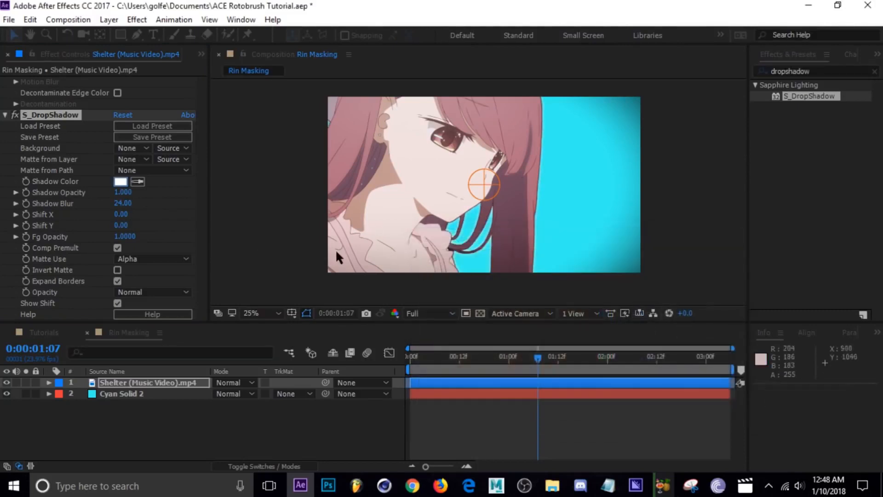
Set the drop shadow's Shadow Blur to 36 and its Shadow Opacity to 3.6.
left_click(125, 182)
type("36")
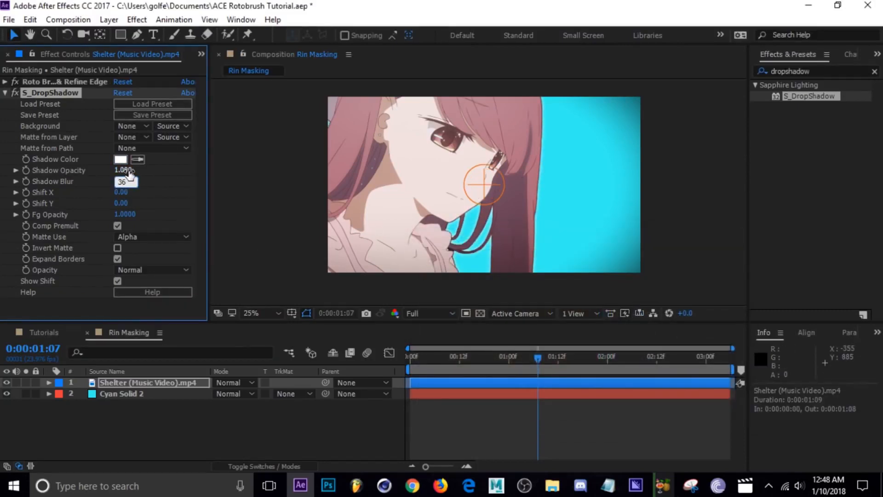
left_click(125, 170)
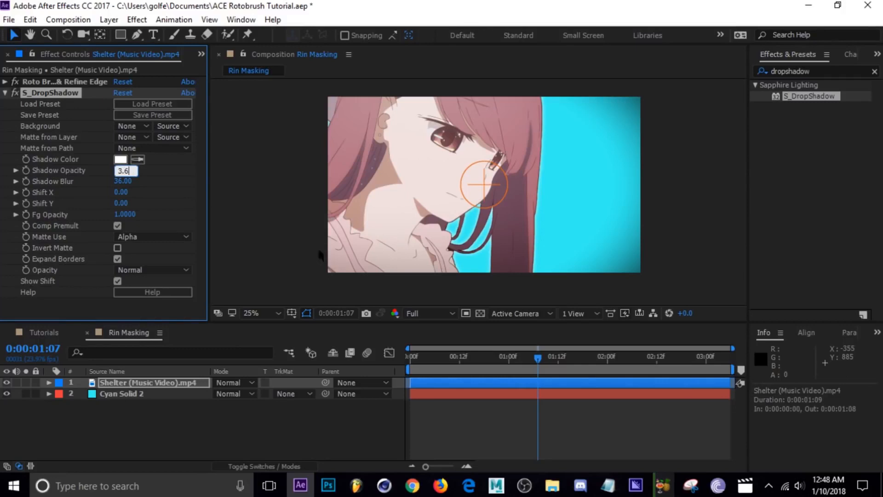
left_click(489, 419)
Check the white outline at frame 0:00:02:03 and reduce the Shadow Blur to 21.
left_click_drag(538, 356, 619, 378)
left_click(620, 382)
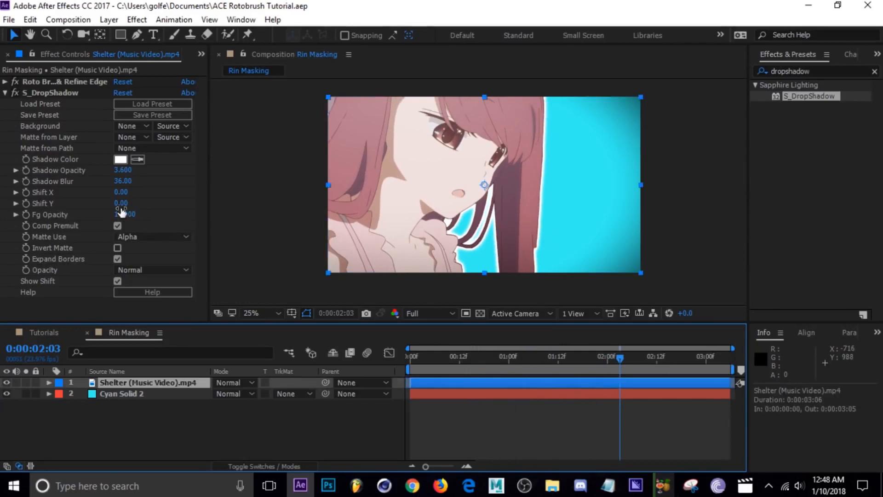
mouse_move(123, 184)
left_mouse_down()
mouse_move(101, 179)
mouse_move(131, 181)
left_mouse_up()
left_click(492, 411)
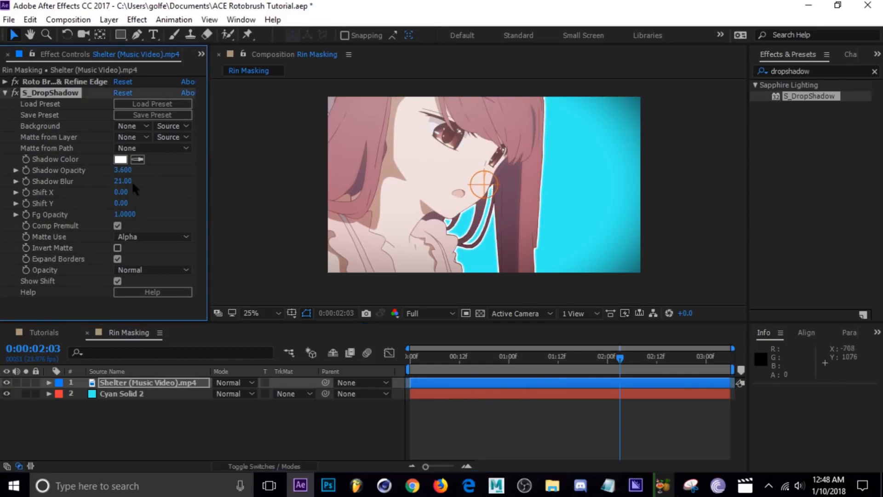
left_click(502, 421)
Save the project and preview the finished cut-out from the Rin Masking timeline.
key("ctrl+s")
left_click_drag(483, 357, 570, 374)
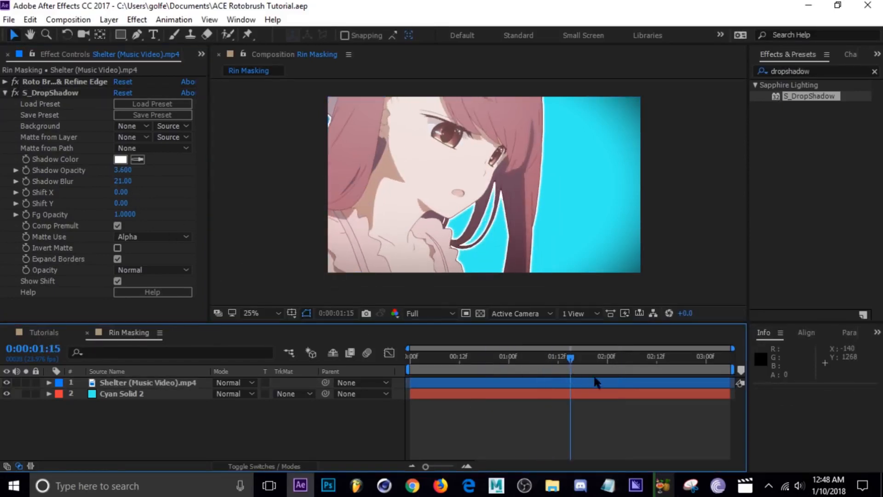
key("space")
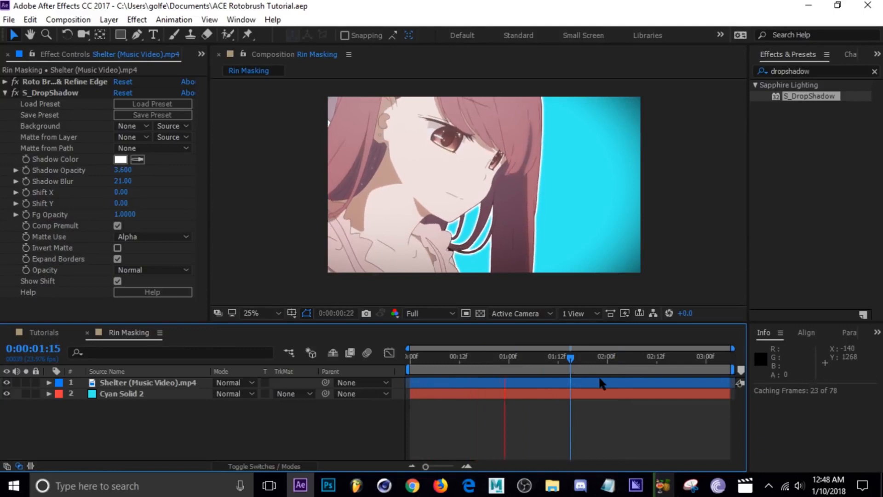